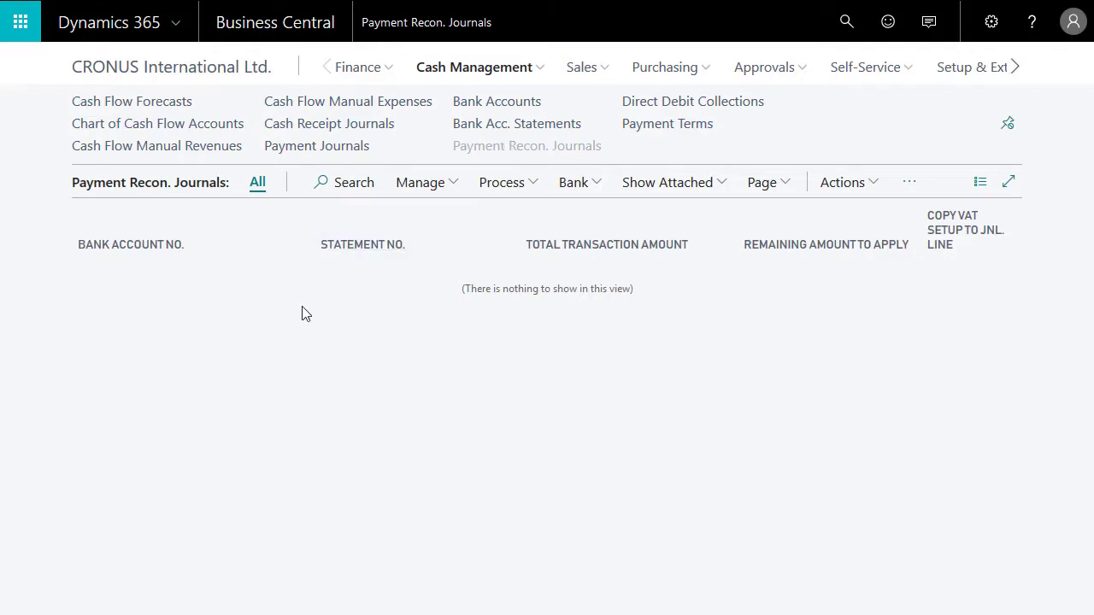
# Create a new payment reconciliation journal for the bank account WWB-OPERATING
pyautogui.click(504, 183)
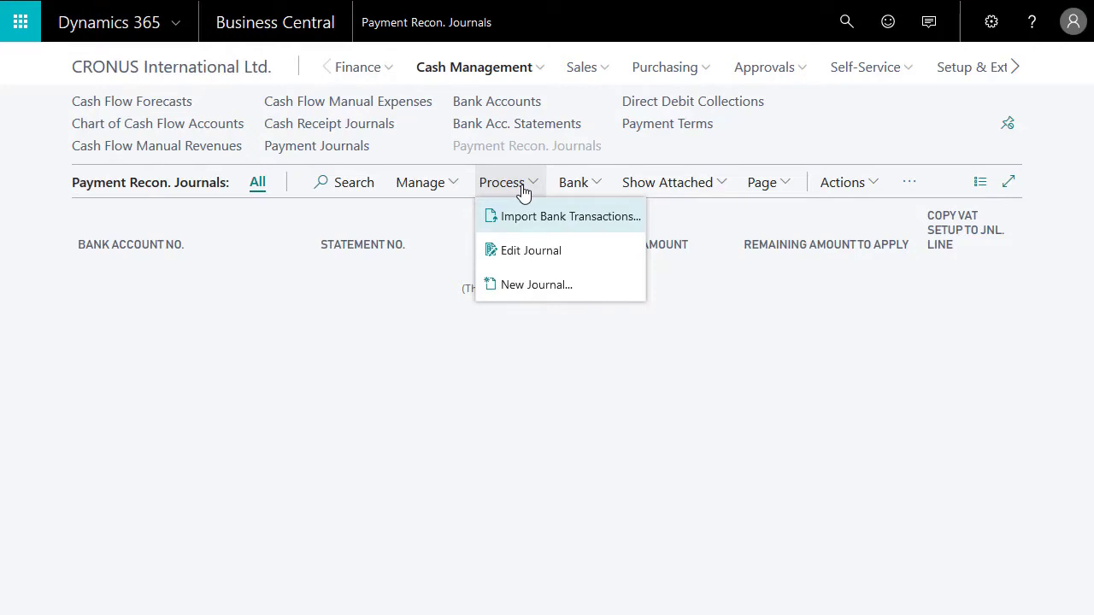
pyautogui.click(506, 291)
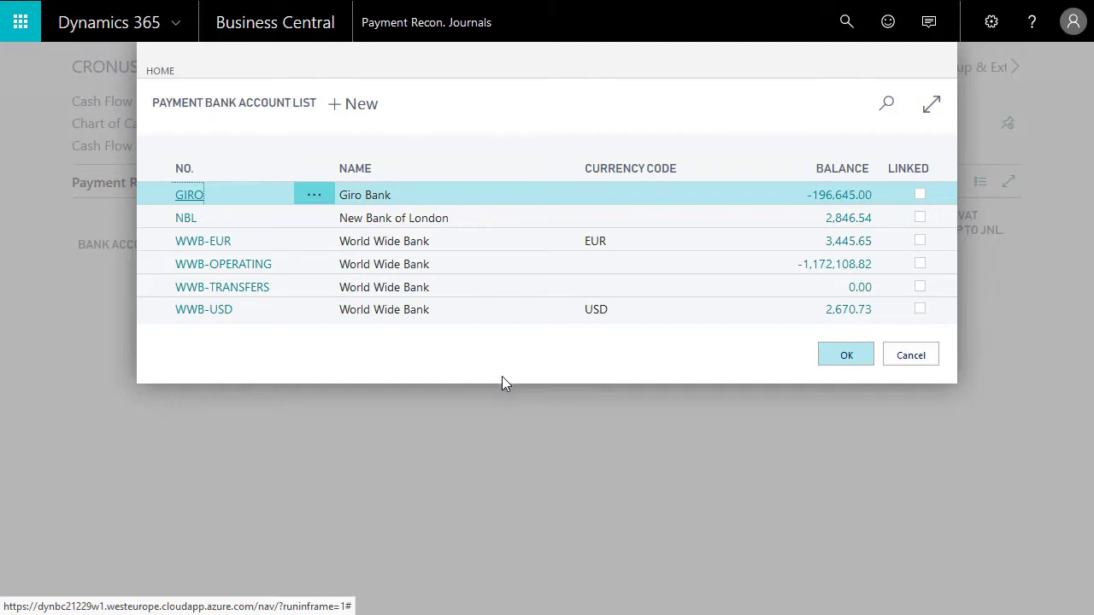
pyautogui.click(240, 268)
pyautogui.click(241, 268)
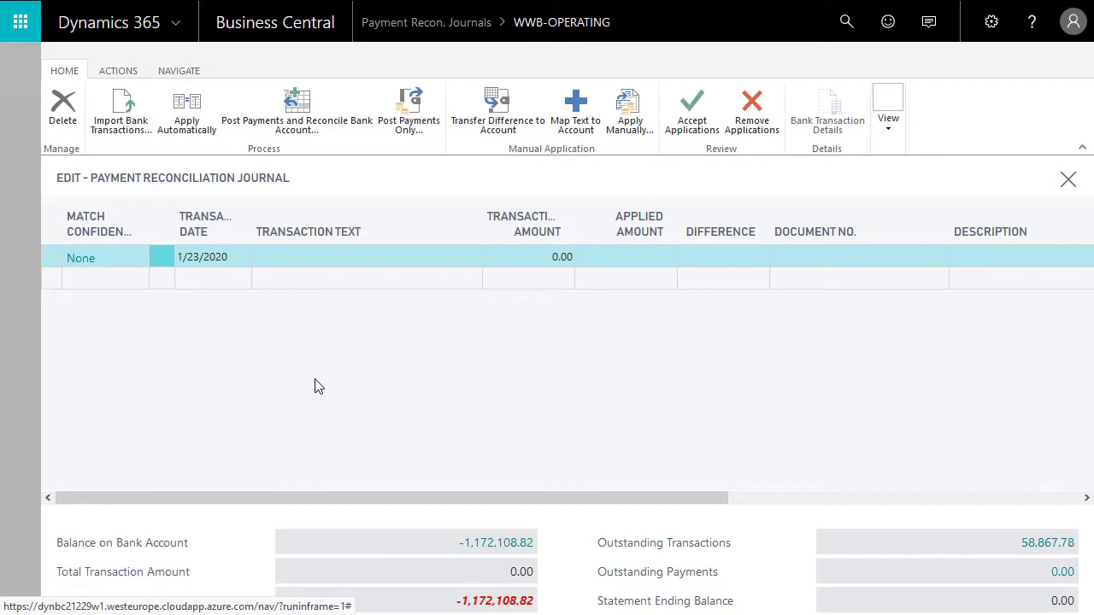
# Examine the WWB-OPERATING journal's line columns, including account type and account number, and return to the home page
pyautogui.moveTo(461, 500); pyautogui.dragTo(854, 484)
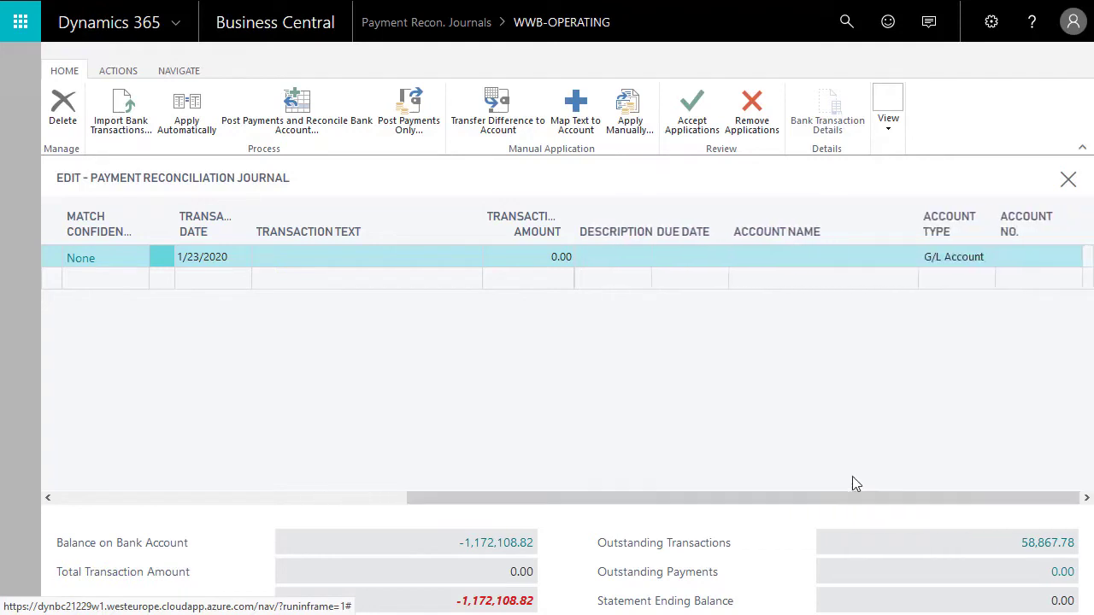
pyautogui.click(869, 263)
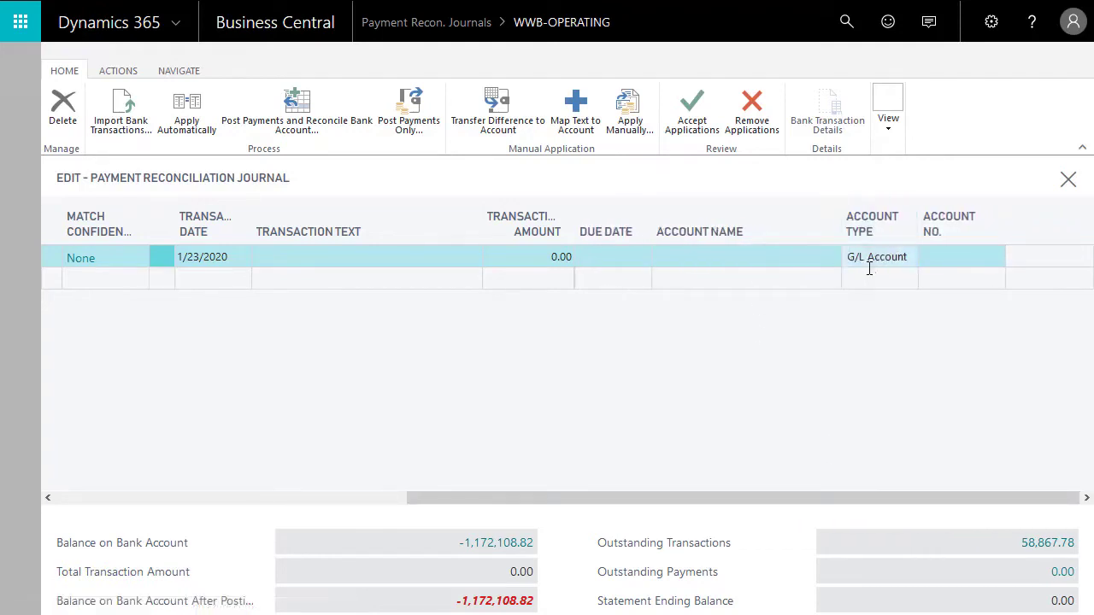
pyautogui.click(850, 282)
pyautogui.moveTo(743, 498); pyautogui.dragTo(359, 498)
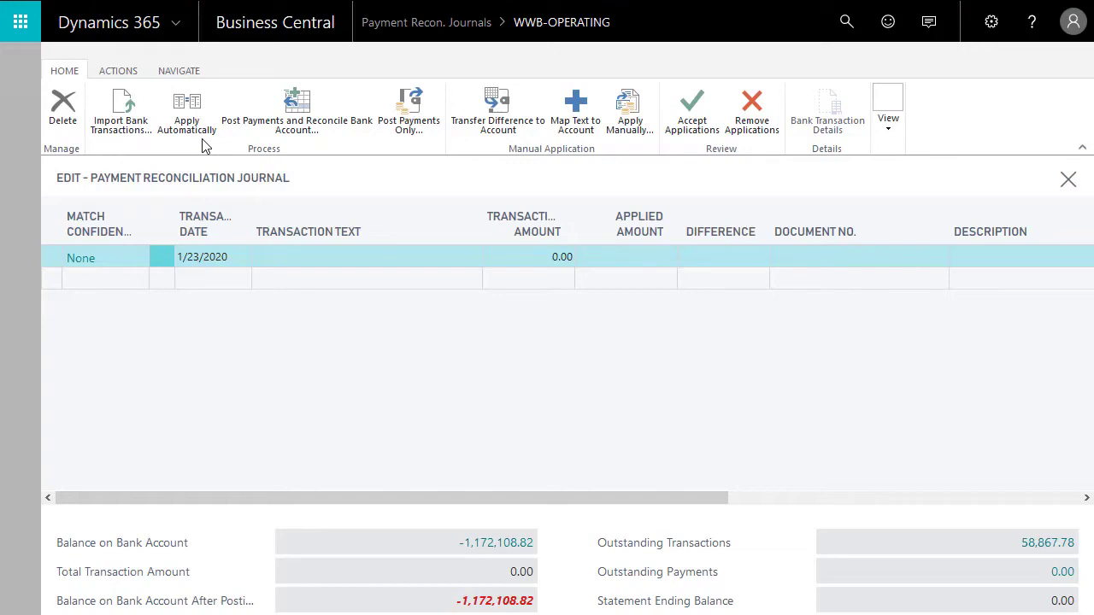
pyautogui.press('Escape')
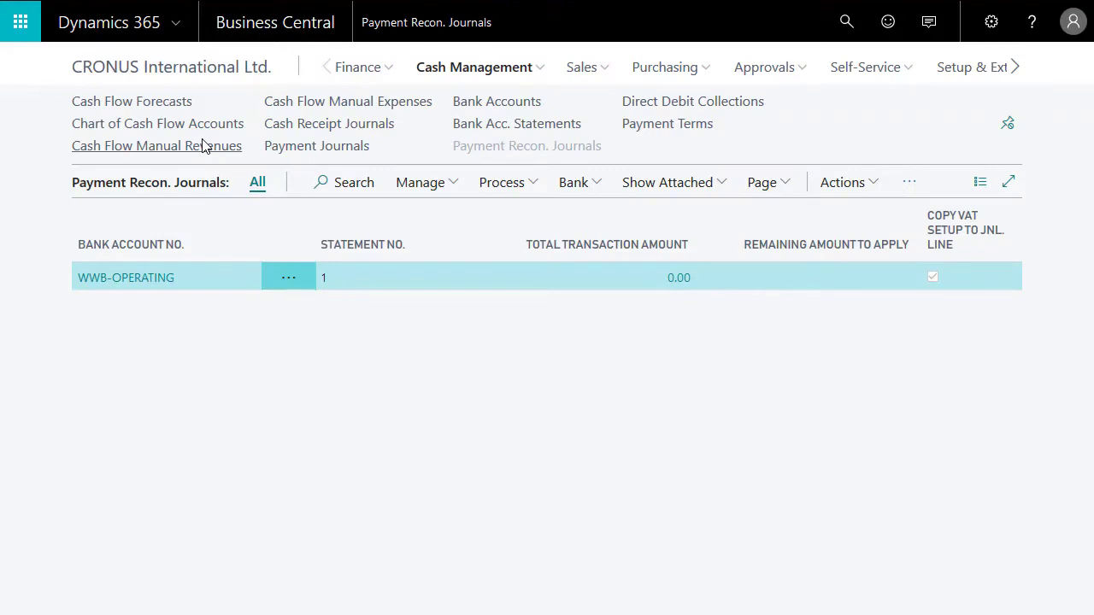
pyautogui.press('Escape')
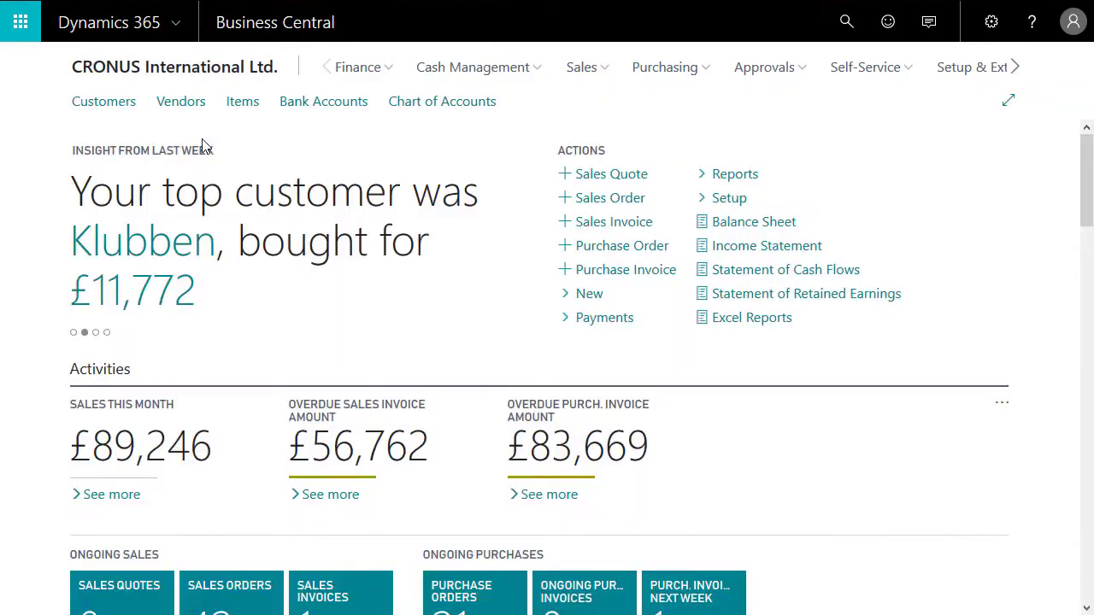
# Open the WWB-EUR bank account card and check the available bank statement import formats in its transfer settings
pyautogui.click(314, 106)
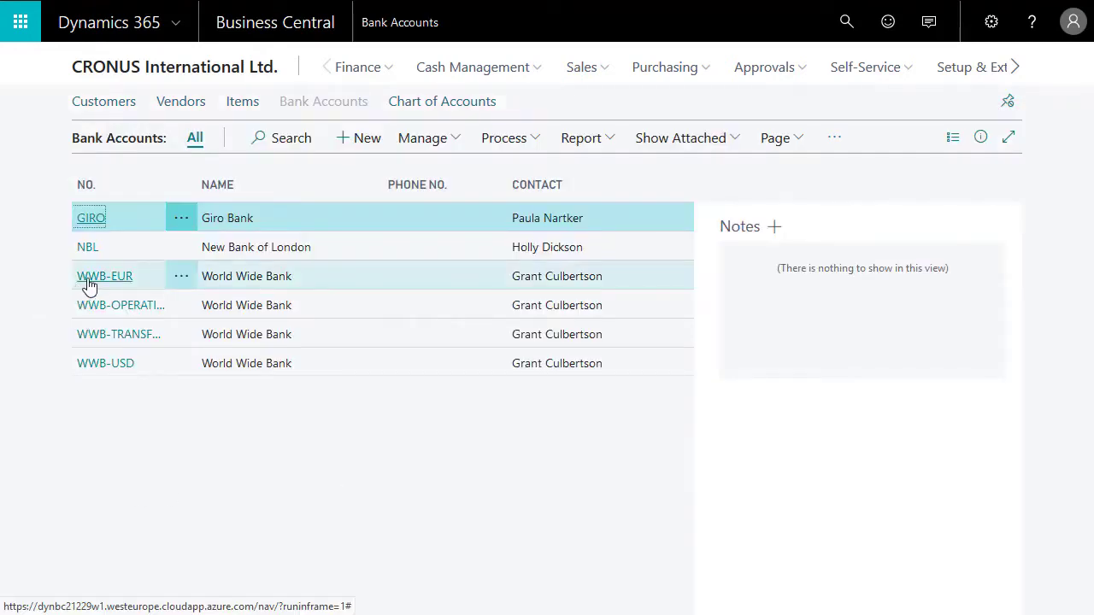
pyautogui.click(89, 279)
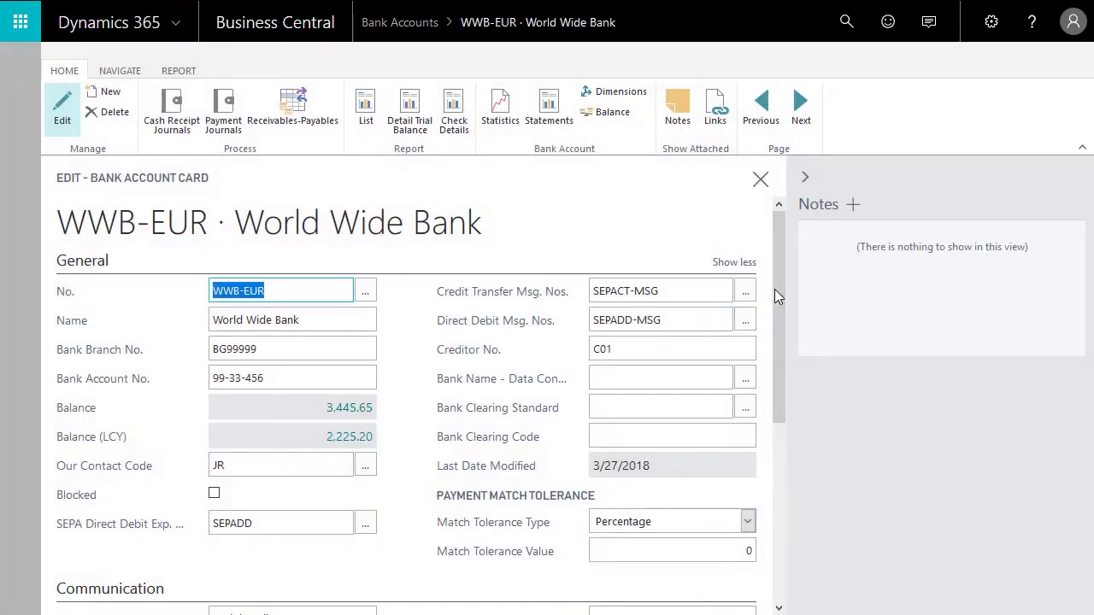
pyautogui.moveTo(774, 290); pyautogui.dragTo(784, 474)
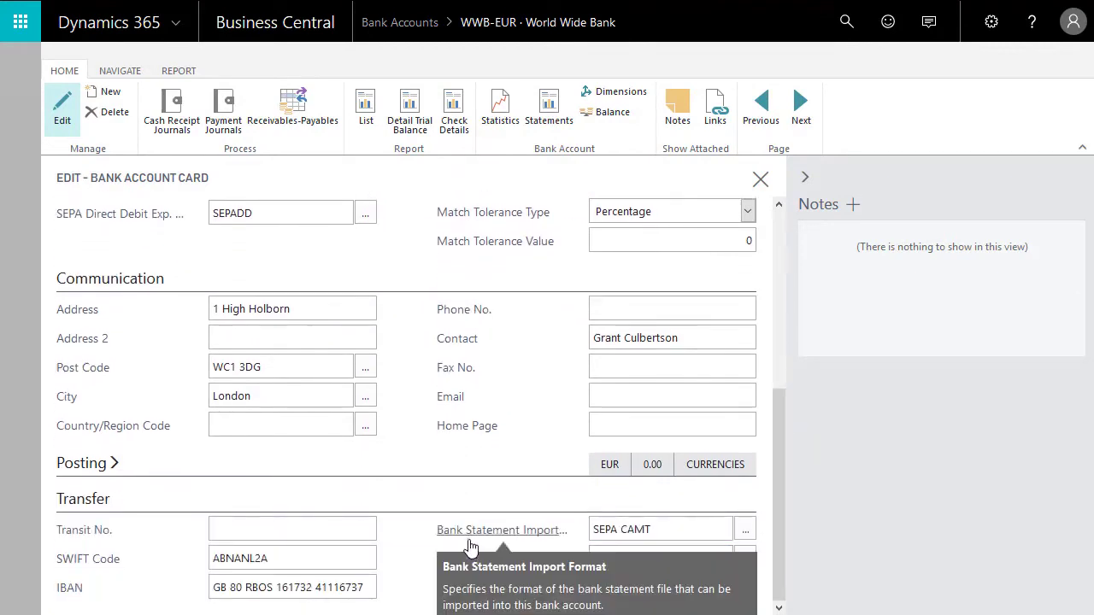
pyautogui.click(639, 523)
pyautogui.click(744, 530)
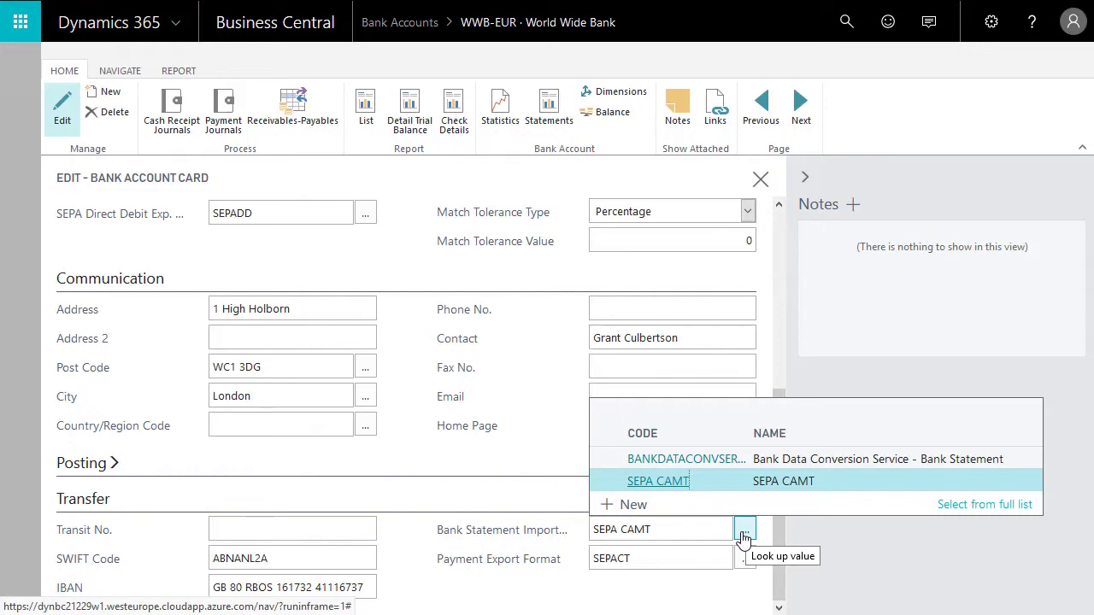
pyautogui.click(468, 589)
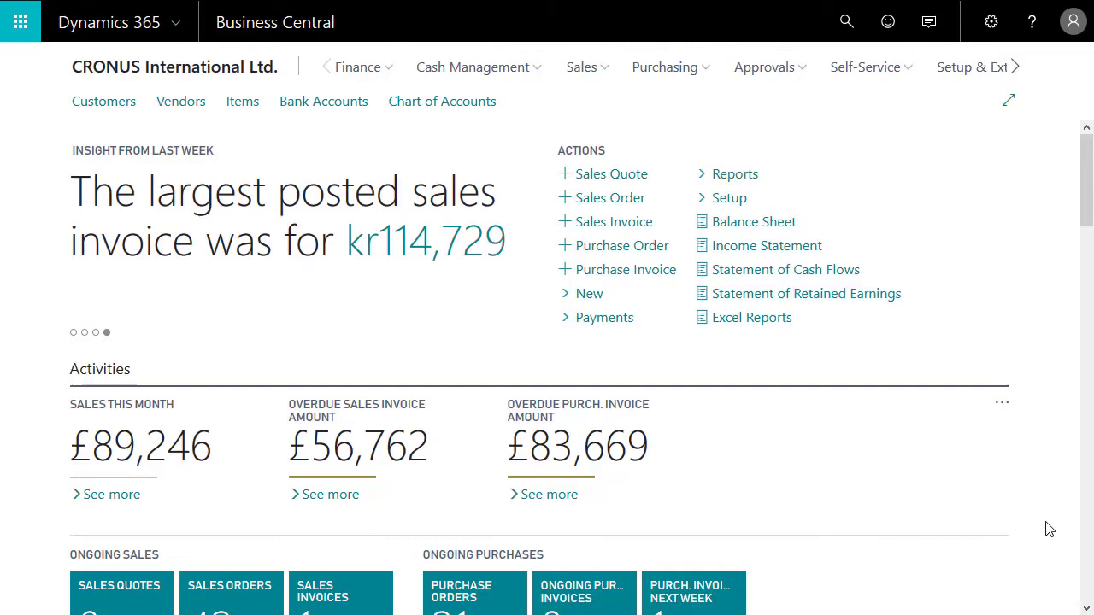
# Search for "pay app", open the Payment Application Rules page and show the first rules in the list
pyautogui.click(846, 21)
pyautogui.write('pay app')
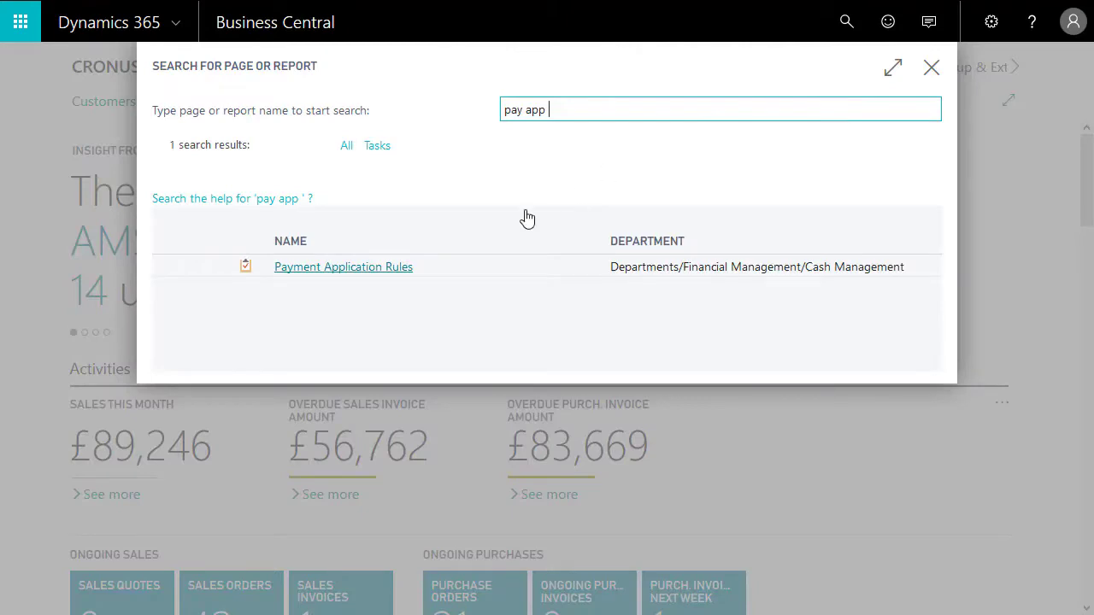
pyautogui.click(352, 272)
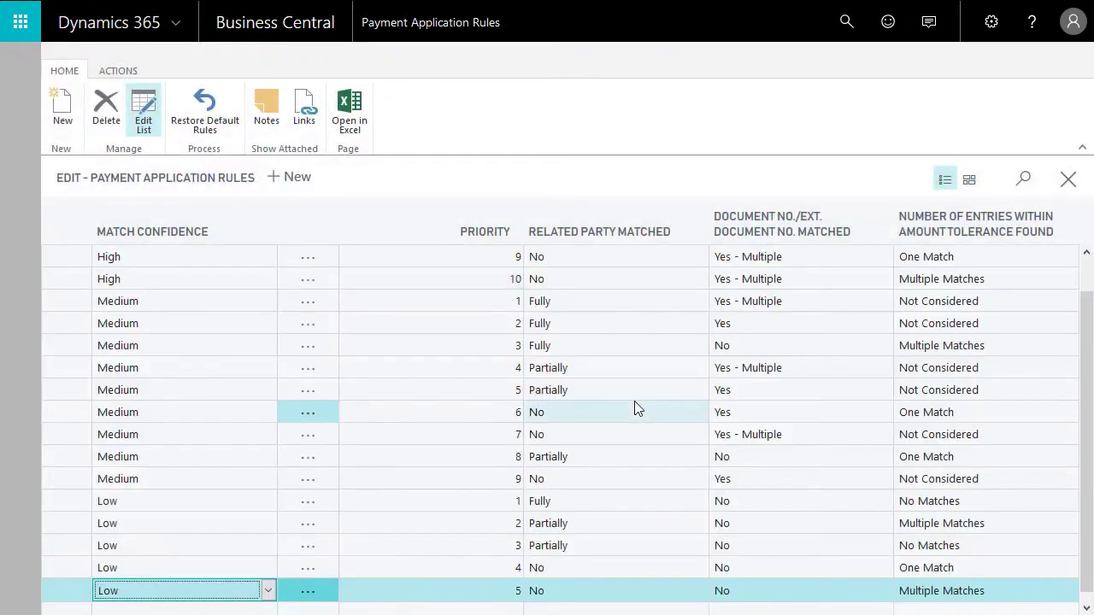
pyautogui.scroll(2, 202, 334)
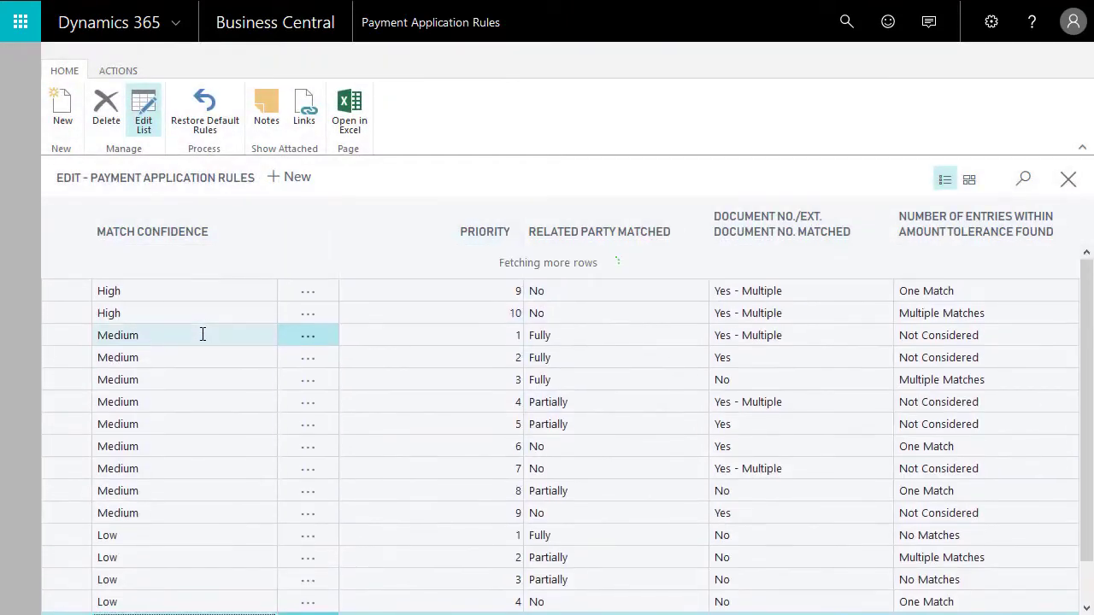
pyautogui.scroll(5, 203, 334)
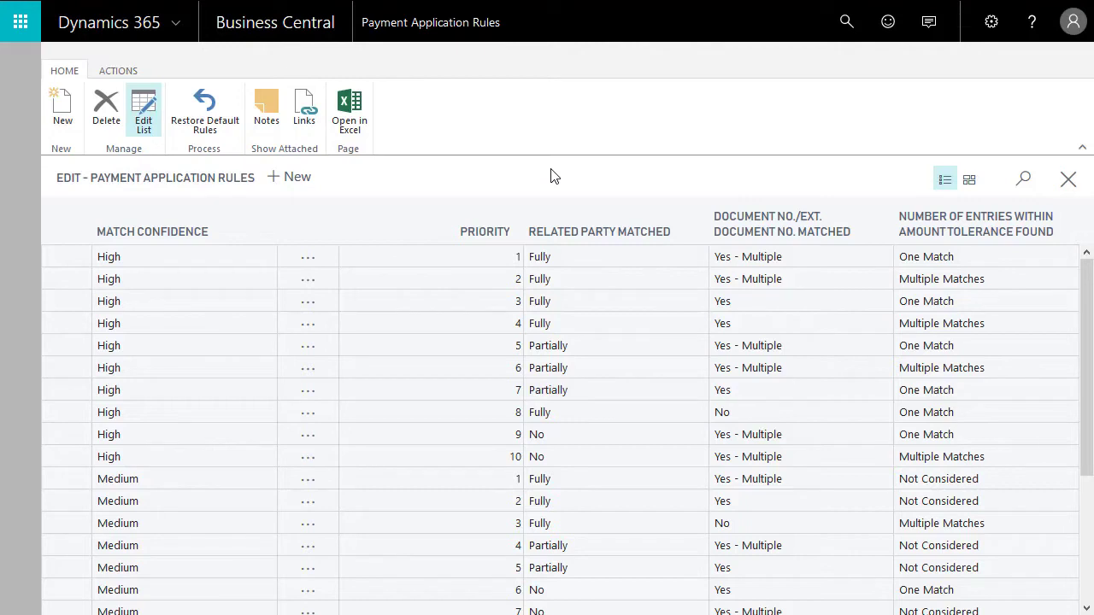
# Review the first rule's match confidence, priority, related party, document number and amount tolerance fields with their available options
pyautogui.click(173, 261)
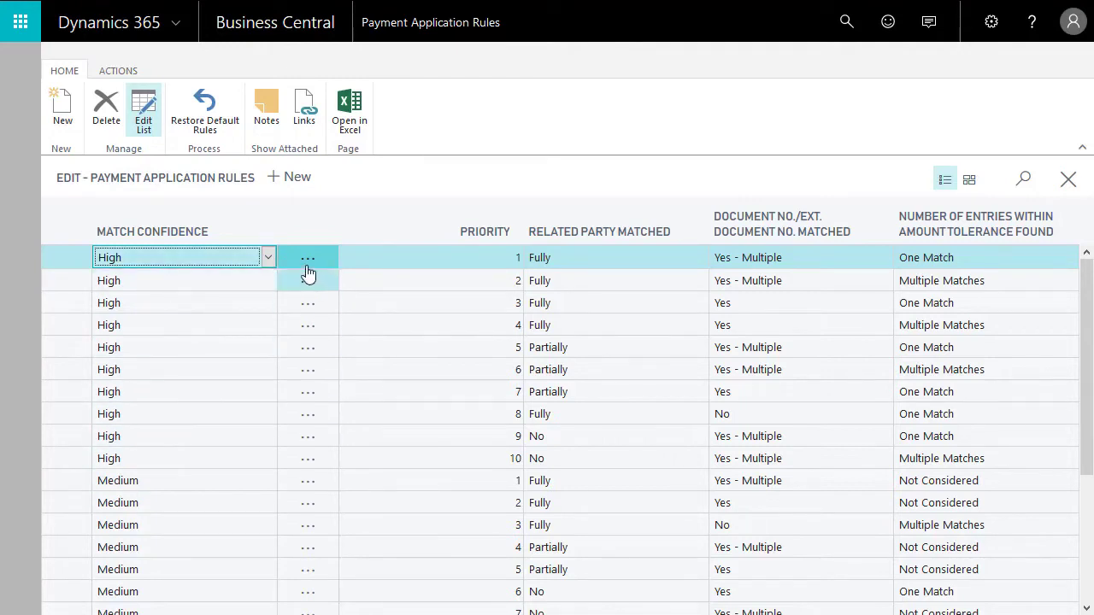
pyautogui.click(267, 256)
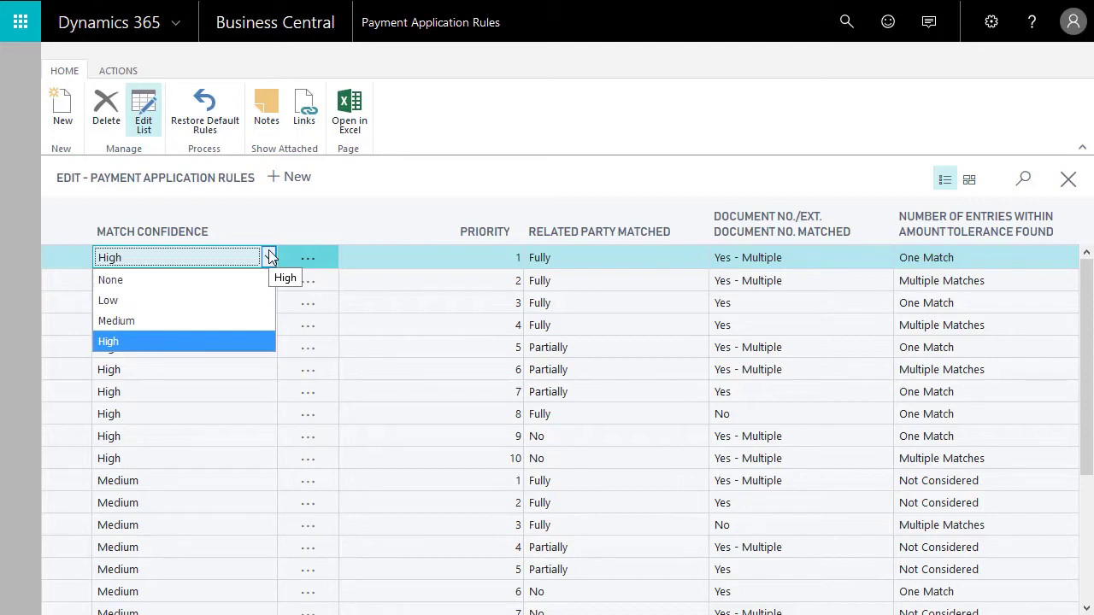
pyautogui.click(323, 223)
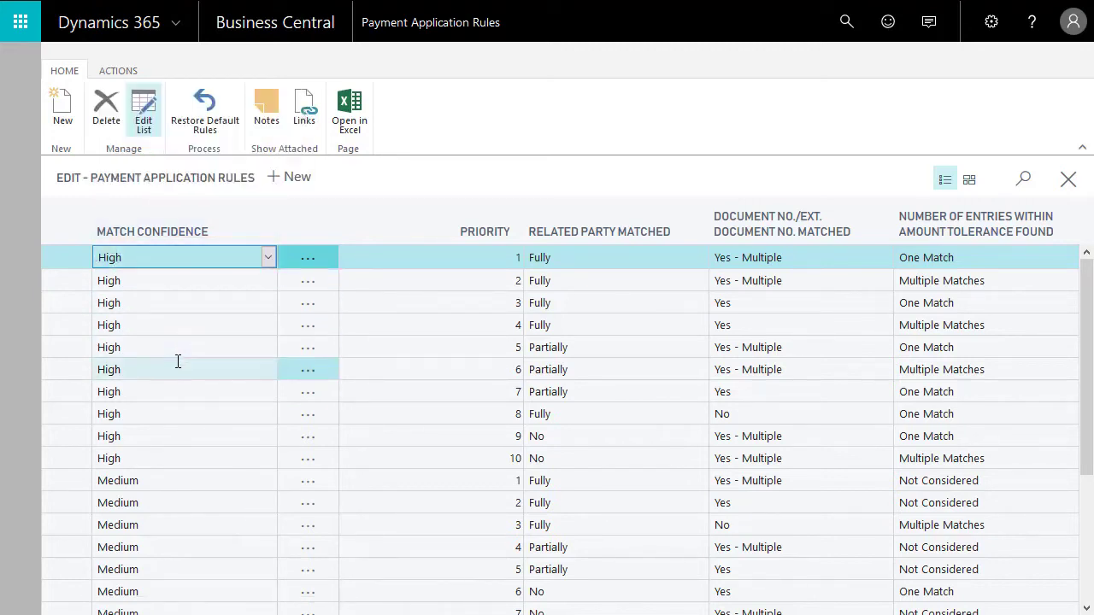
pyautogui.click(481, 258)
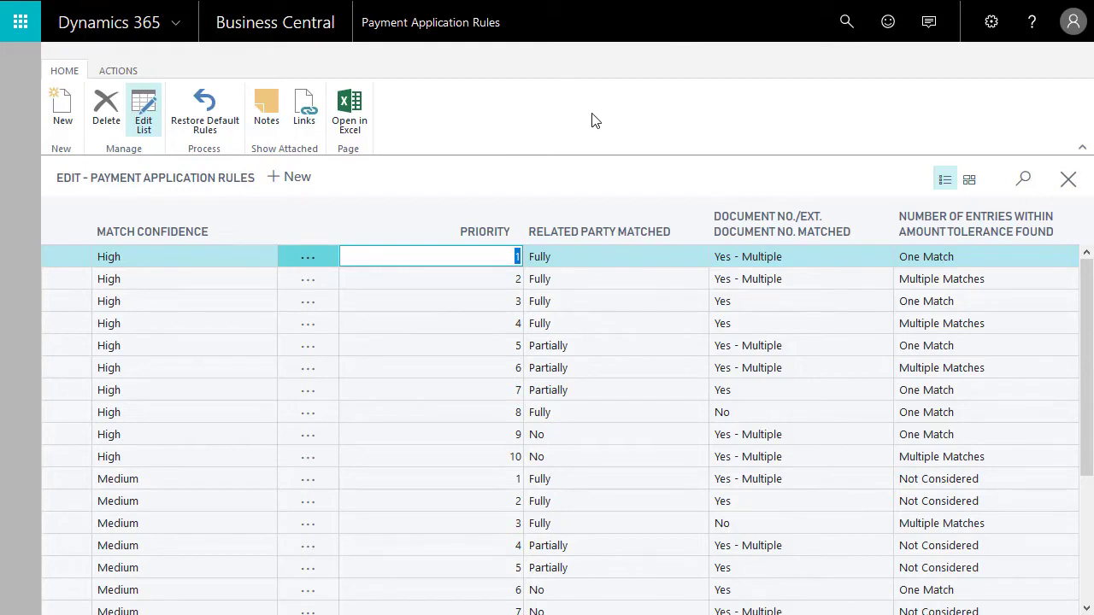
pyautogui.click(612, 258)
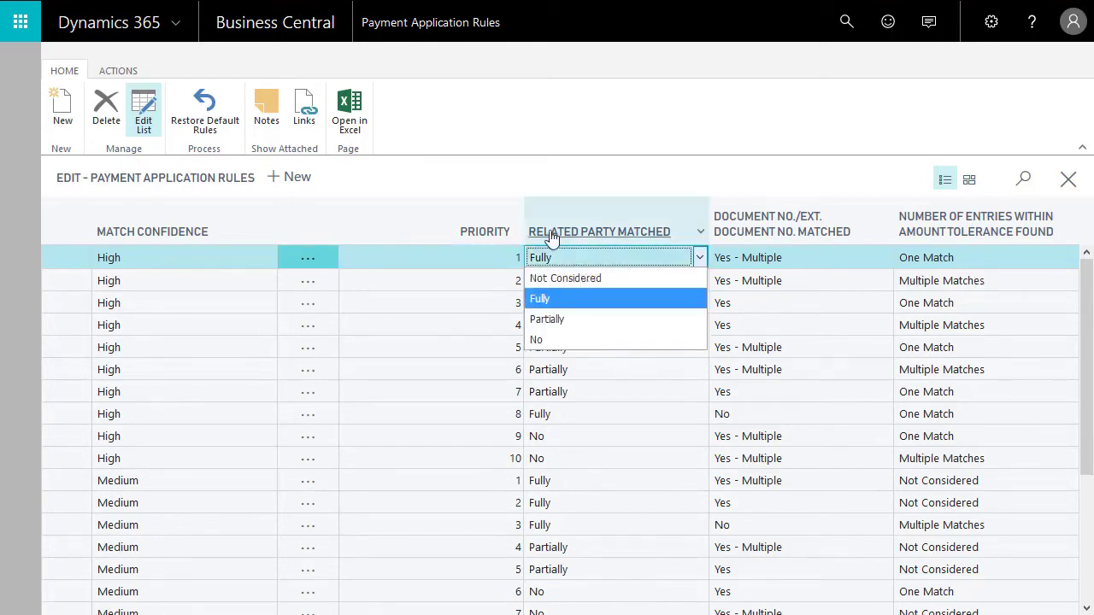
pyautogui.moveTo(551, 242)
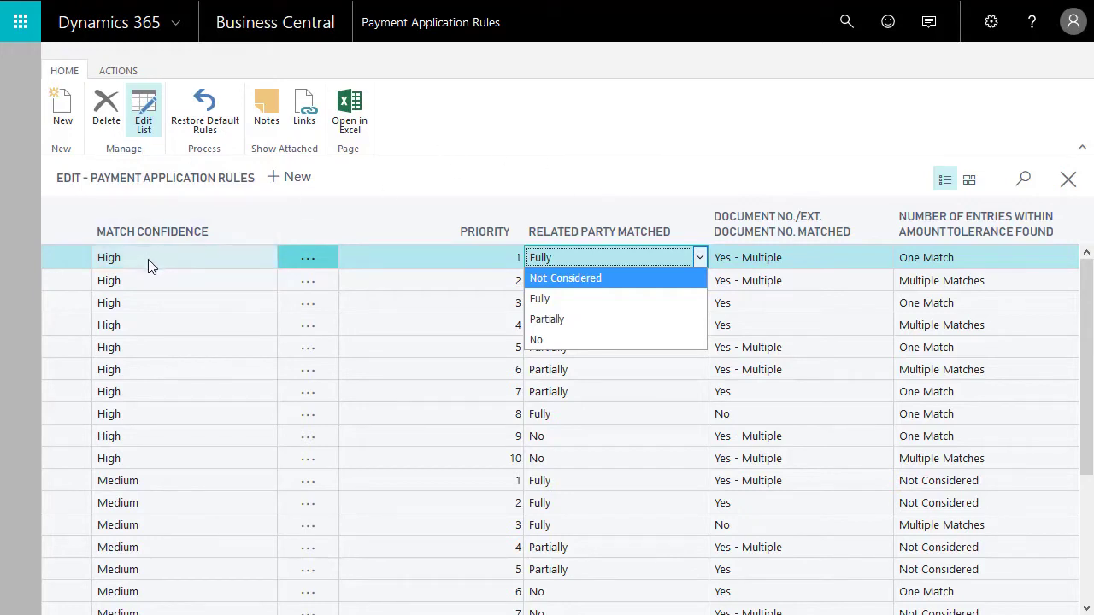
pyautogui.click(824, 258)
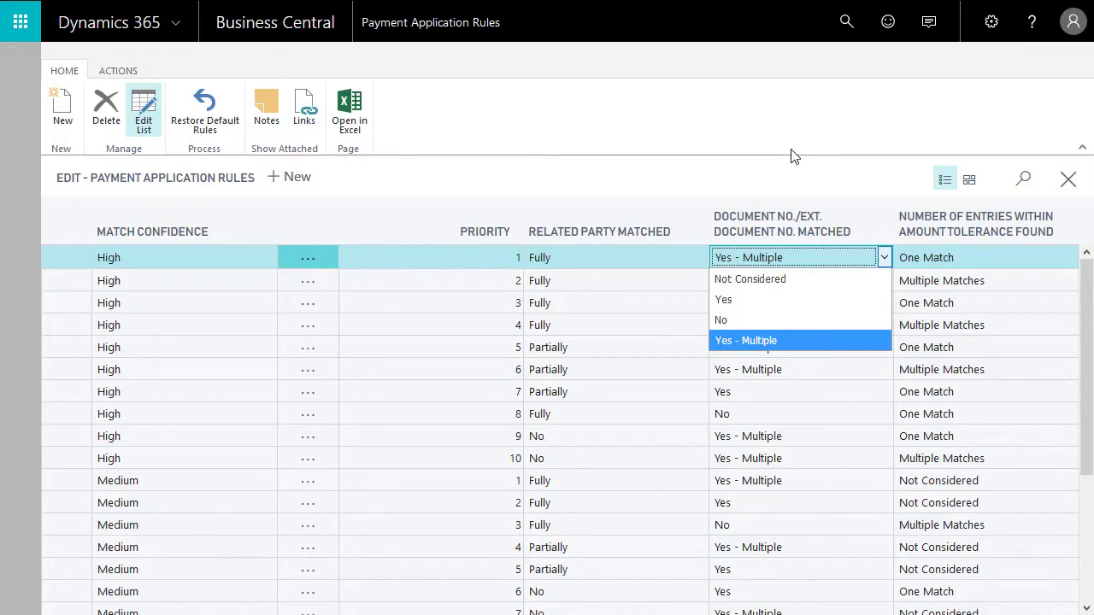
pyautogui.click(963, 256)
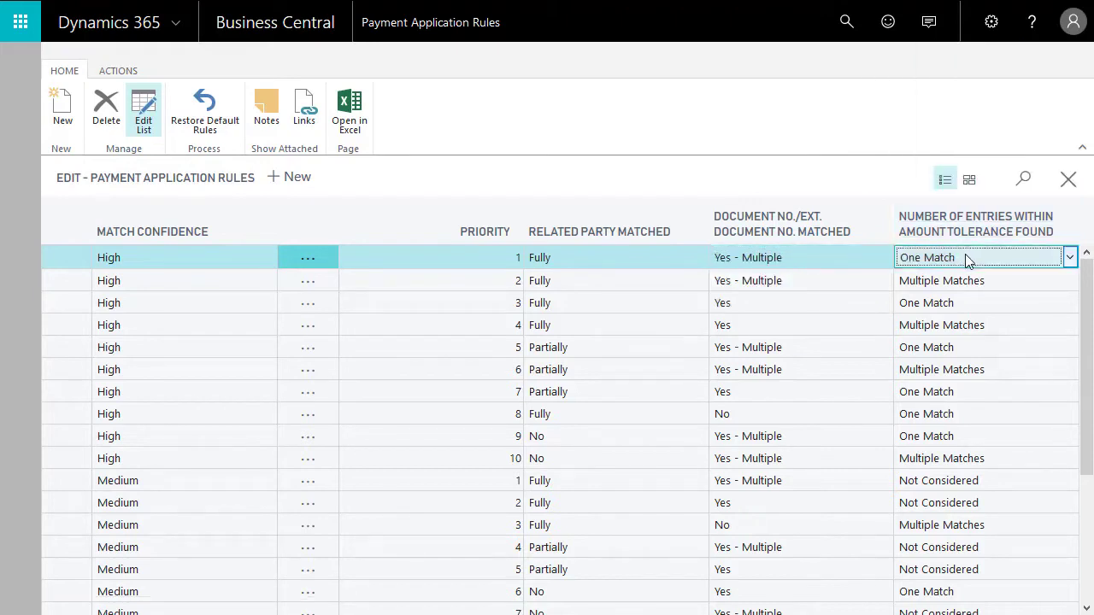
pyautogui.click(965, 258)
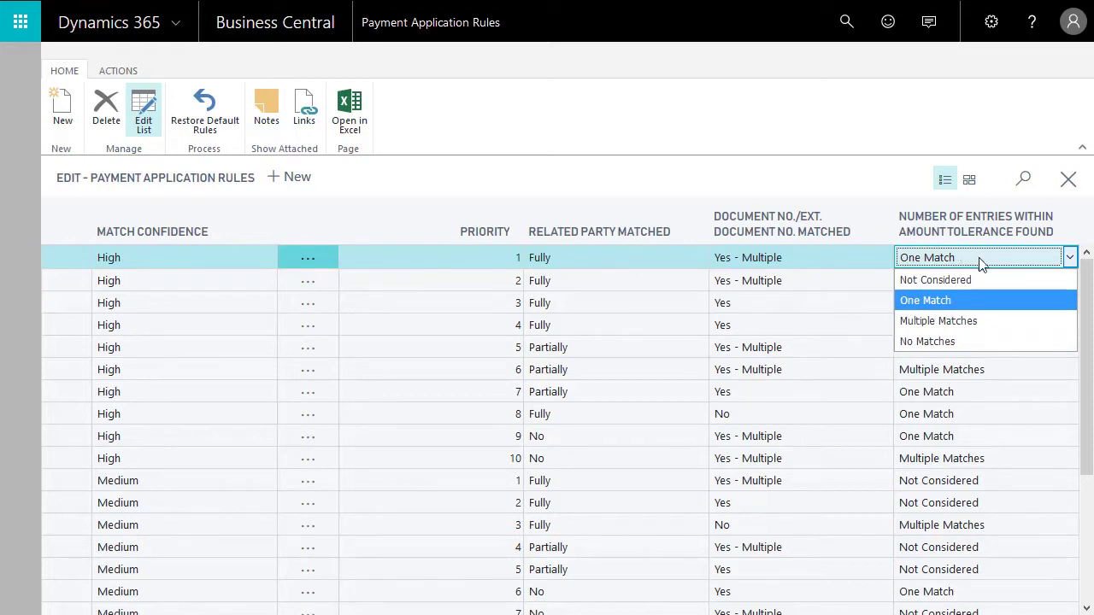
pyautogui.click(720, 138)
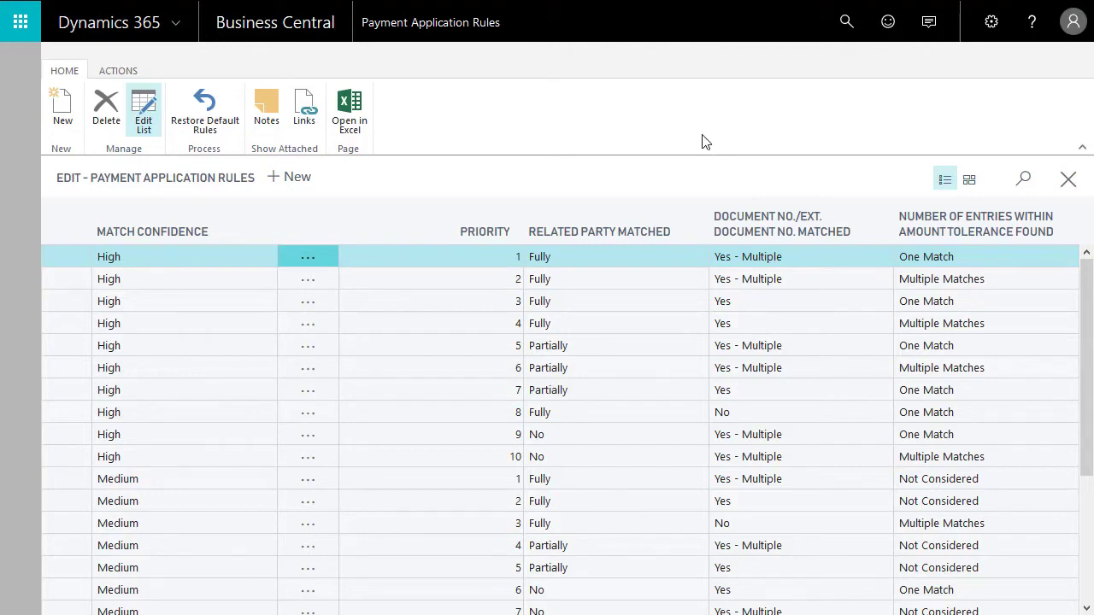
# Restore the default payment application rules, replacing all current ones, and close the rules page
pyautogui.click(218, 126)
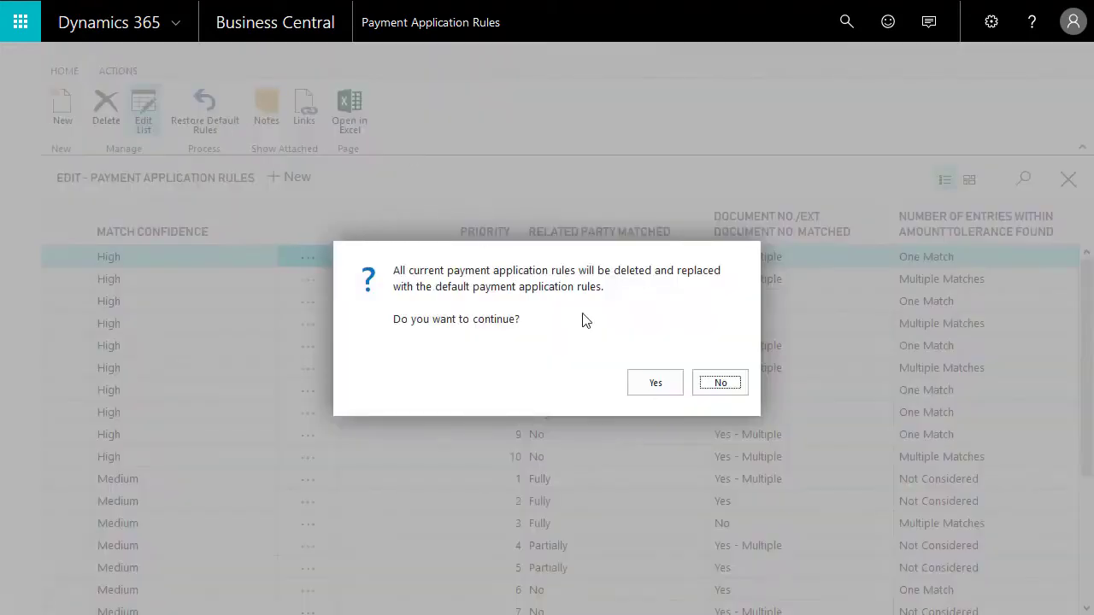
pyautogui.click(651, 382)
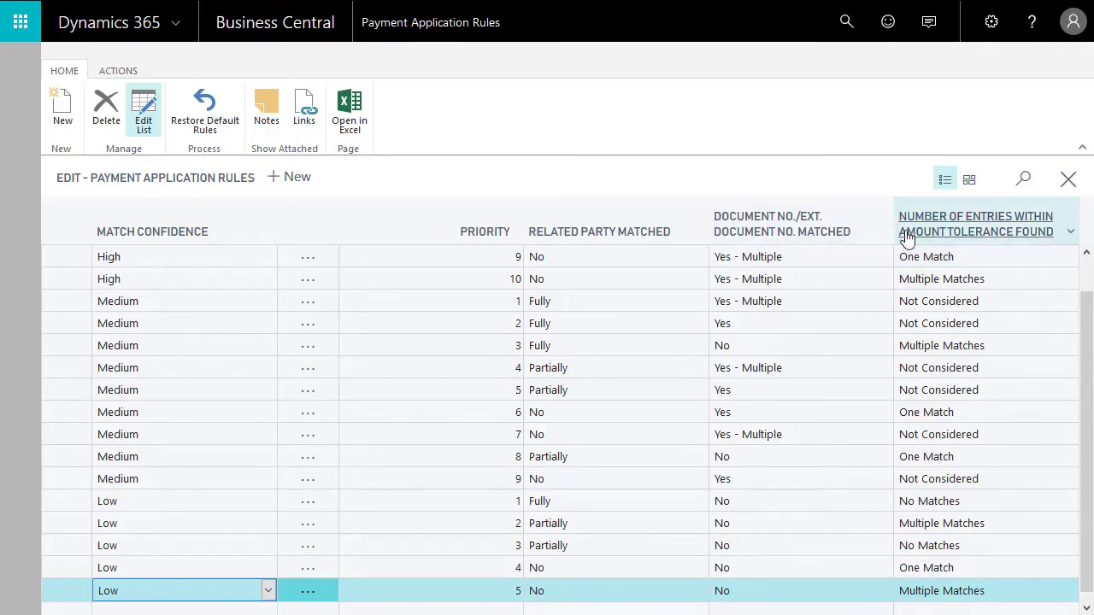
pyautogui.moveTo(900, 247)
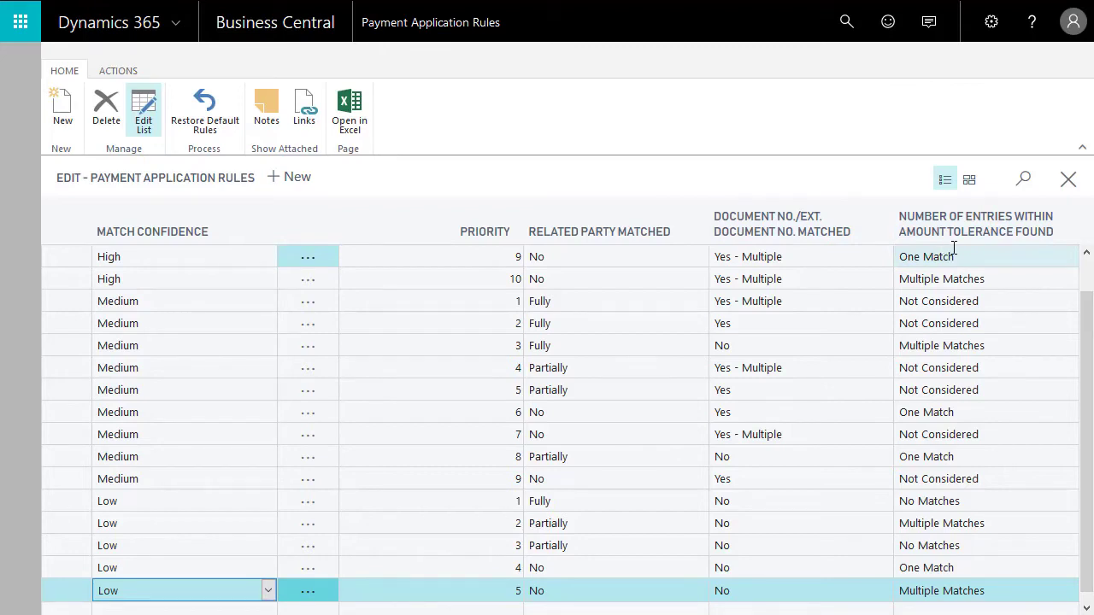
pyautogui.click(1068, 179)
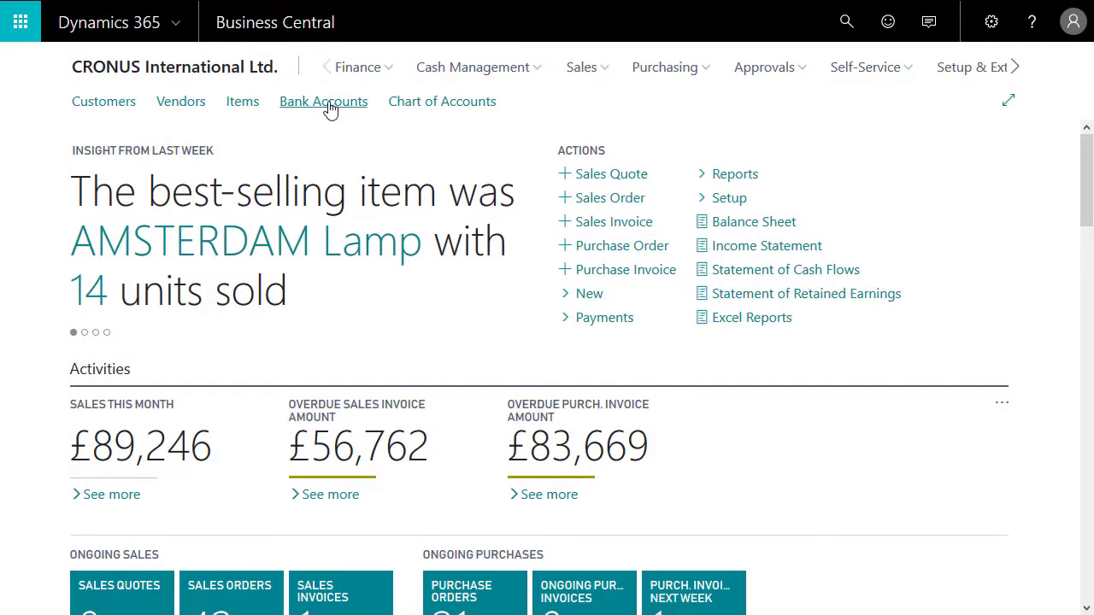
# Open the WWB-EUR bank account card and check the match tolerance type options under Payment Match Tolerance
pyautogui.click(325, 102)
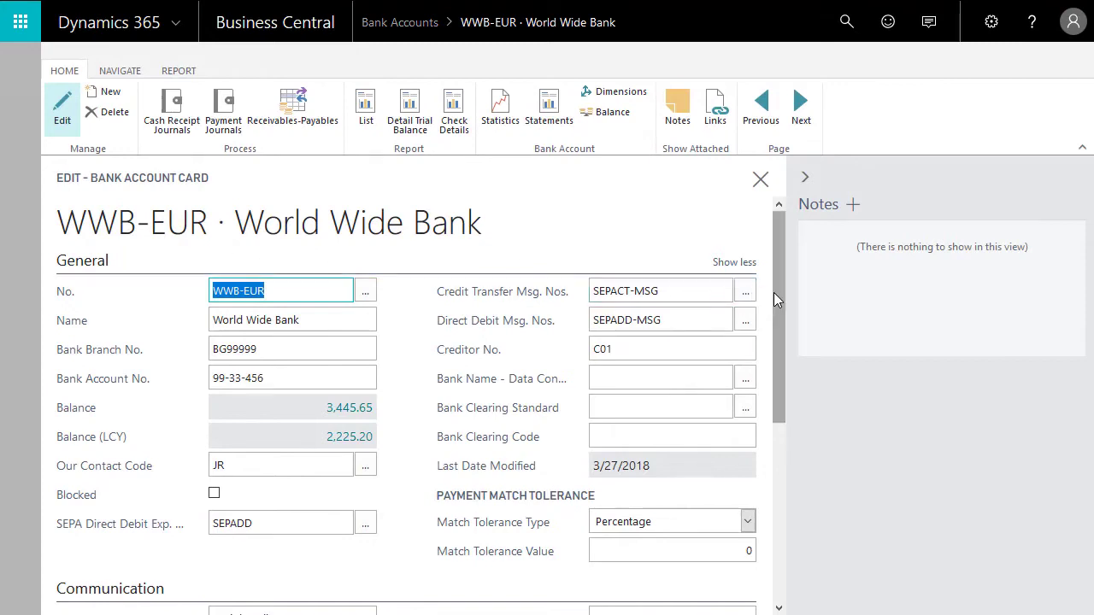
pyautogui.moveTo(773, 293); pyautogui.dragTo(784, 405)
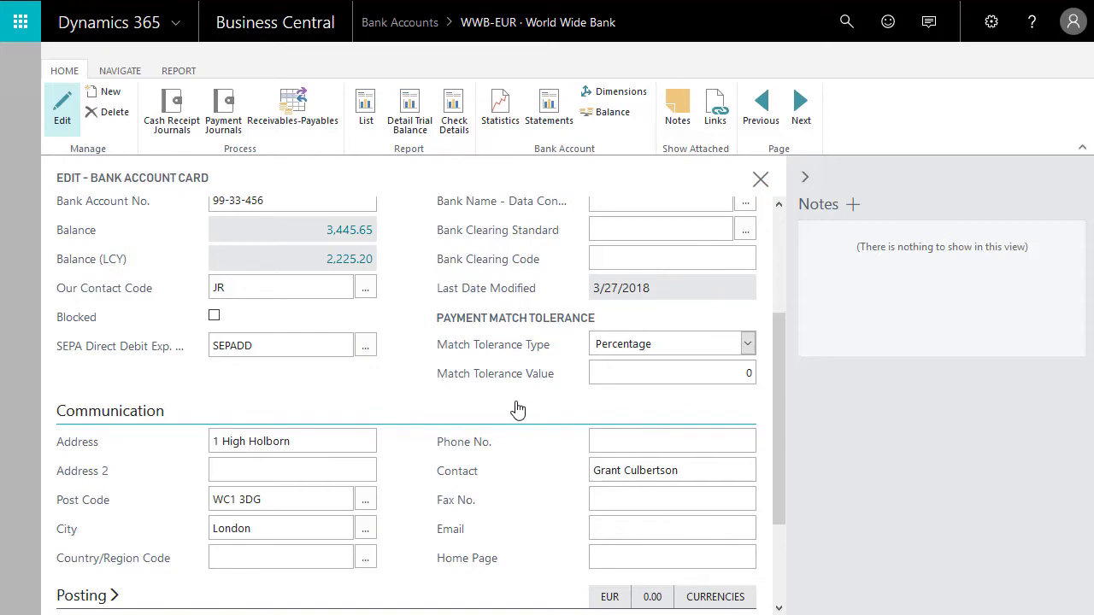
pyautogui.click(746, 344)
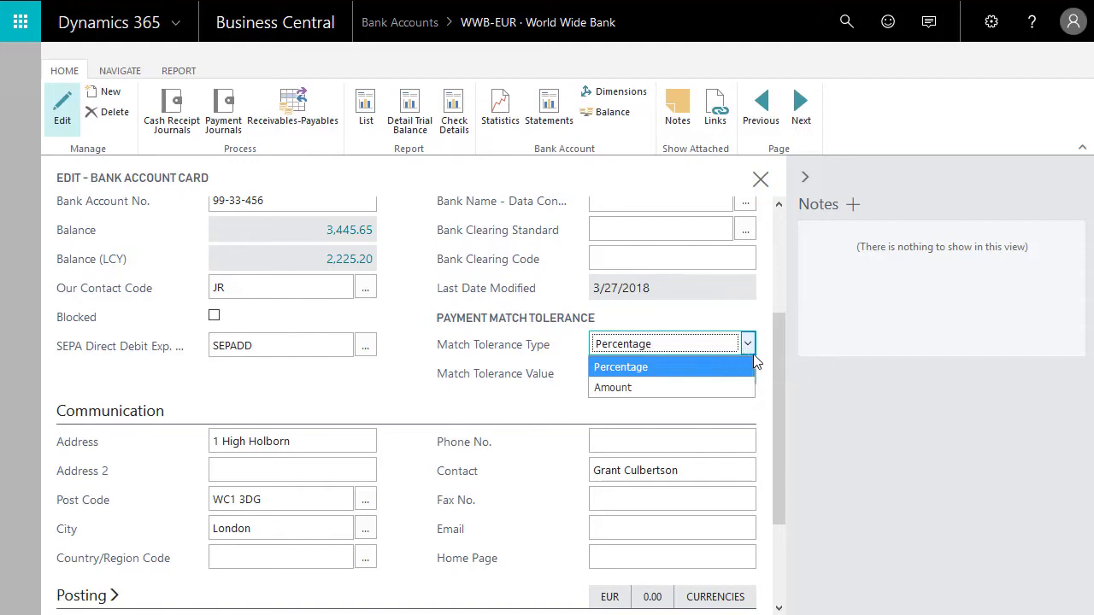
pyautogui.click(752, 345)
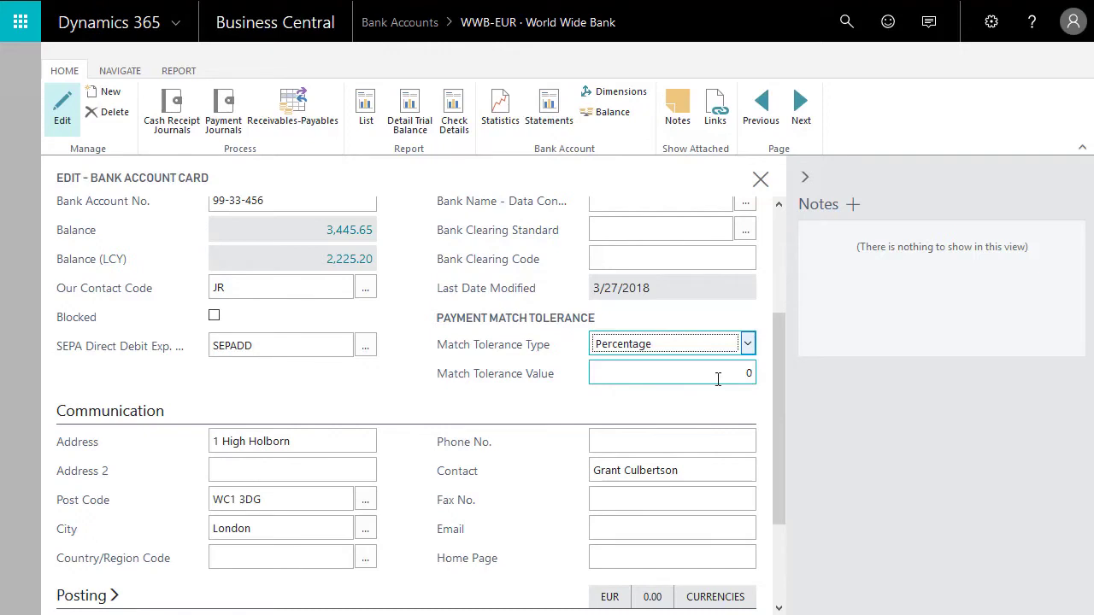
# Set the bank account's match tolerance value to 5, keep the tolerance type at Percentage and recheck the type options
pyautogui.click(519, 407)
pyautogui.click(710, 373)
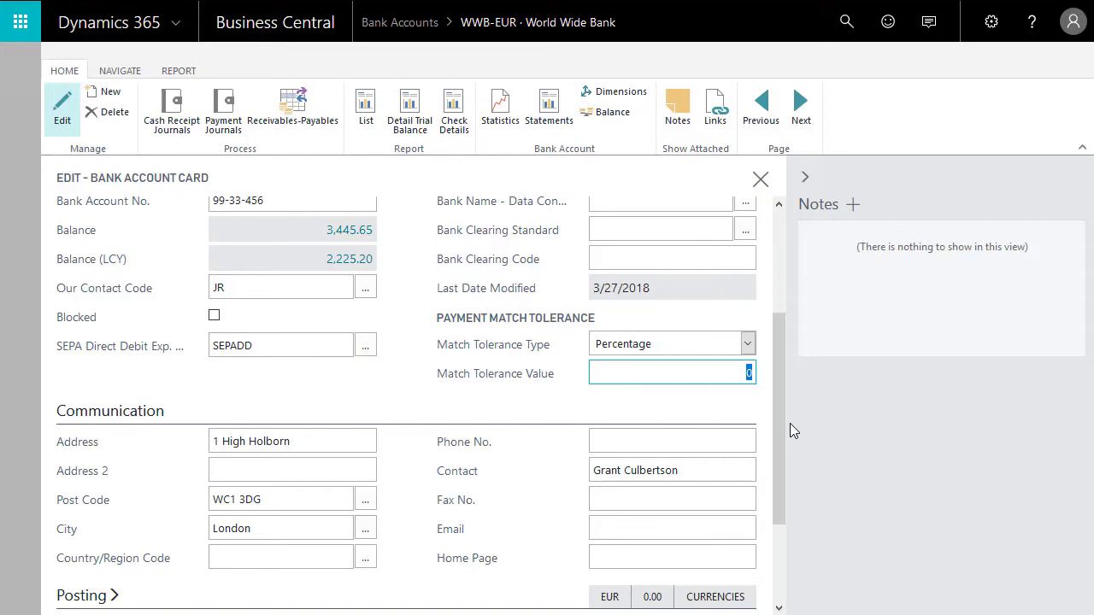
pyautogui.write('5')
pyautogui.hotkey('shift', 'Tab')
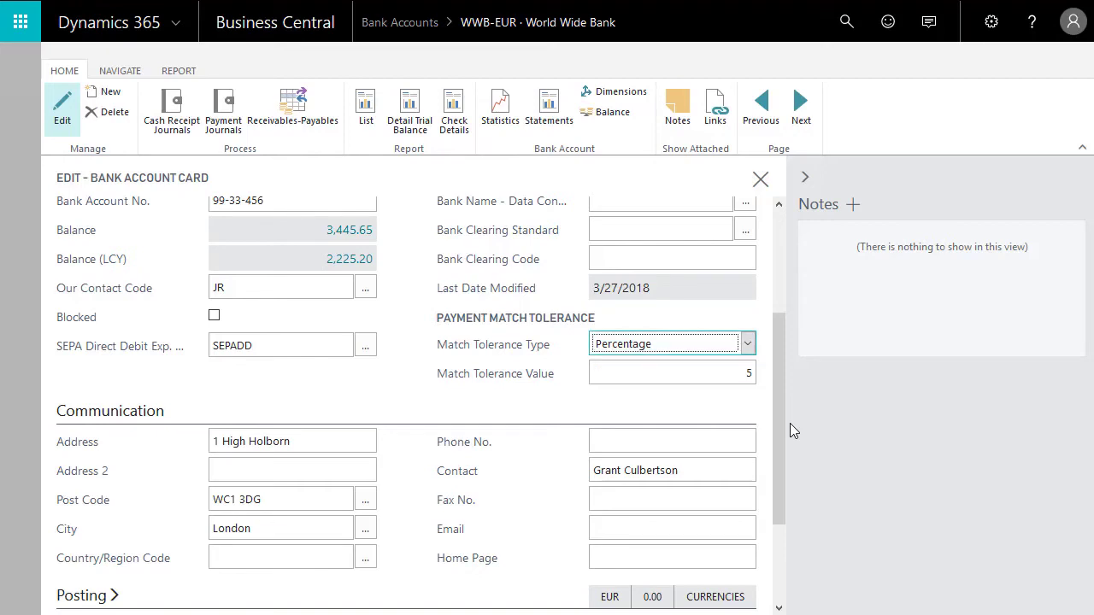
pyautogui.click(749, 344)
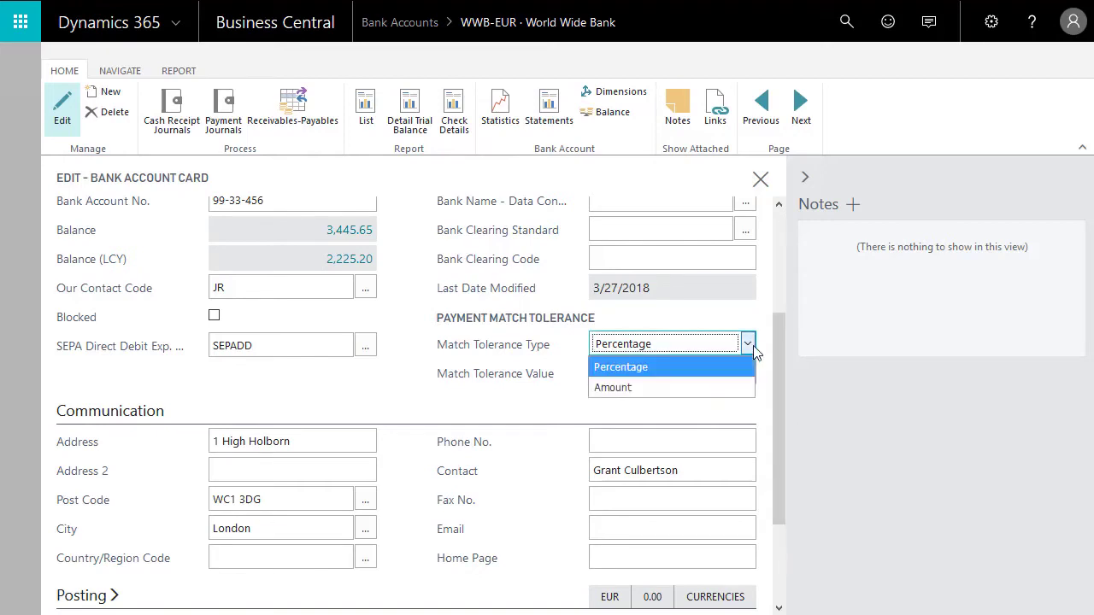
pyautogui.click(751, 346)
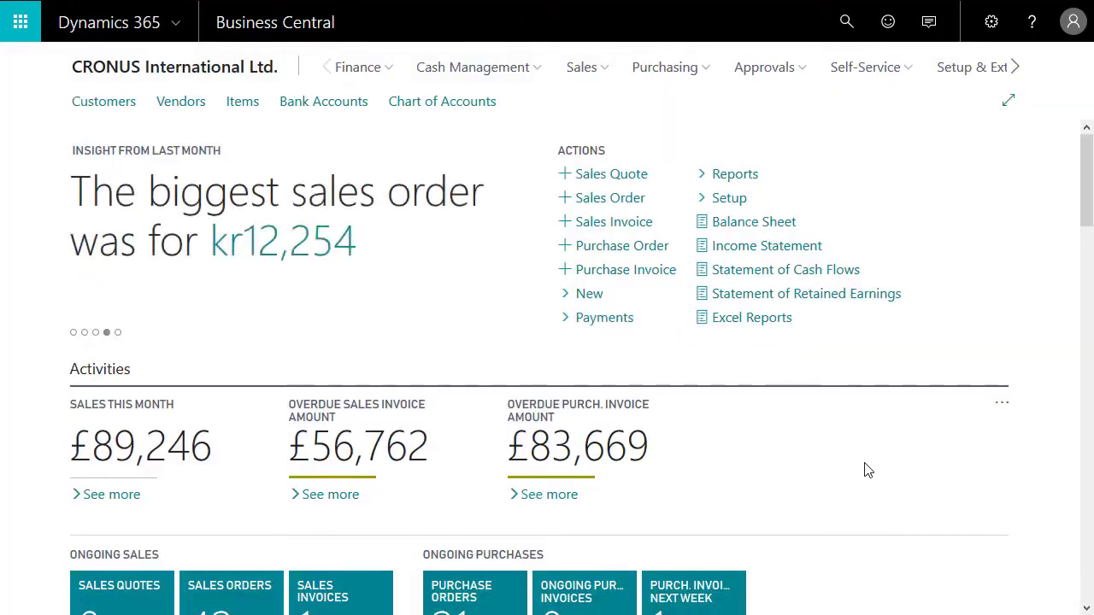
# Open the payment reconciliation journals and start a bank transaction import for the WWB-EUR account
pyautogui.click(459, 72)
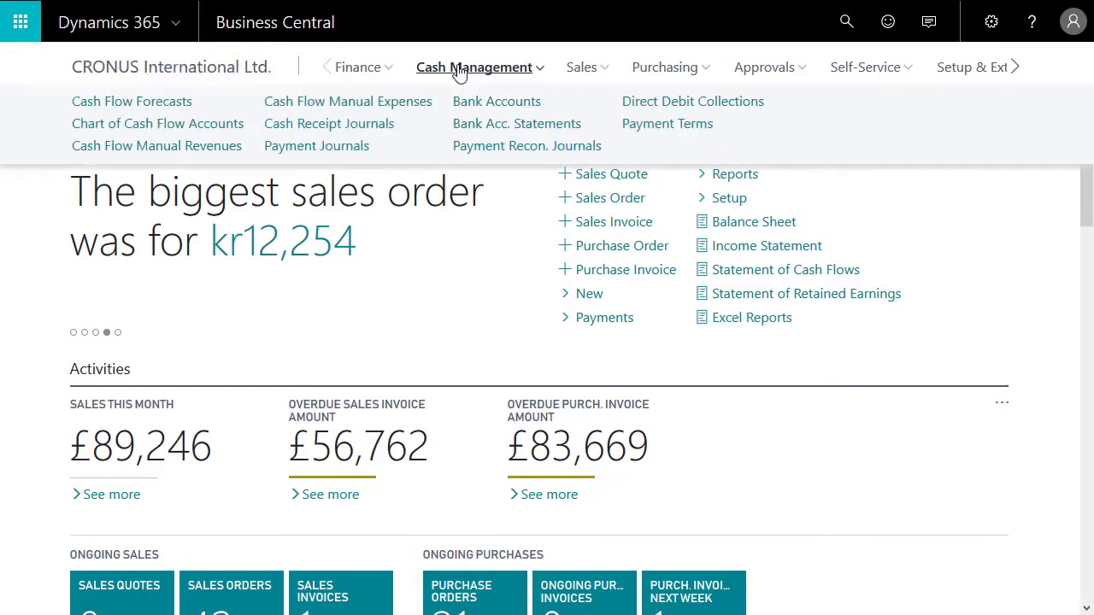
pyautogui.click(475, 147)
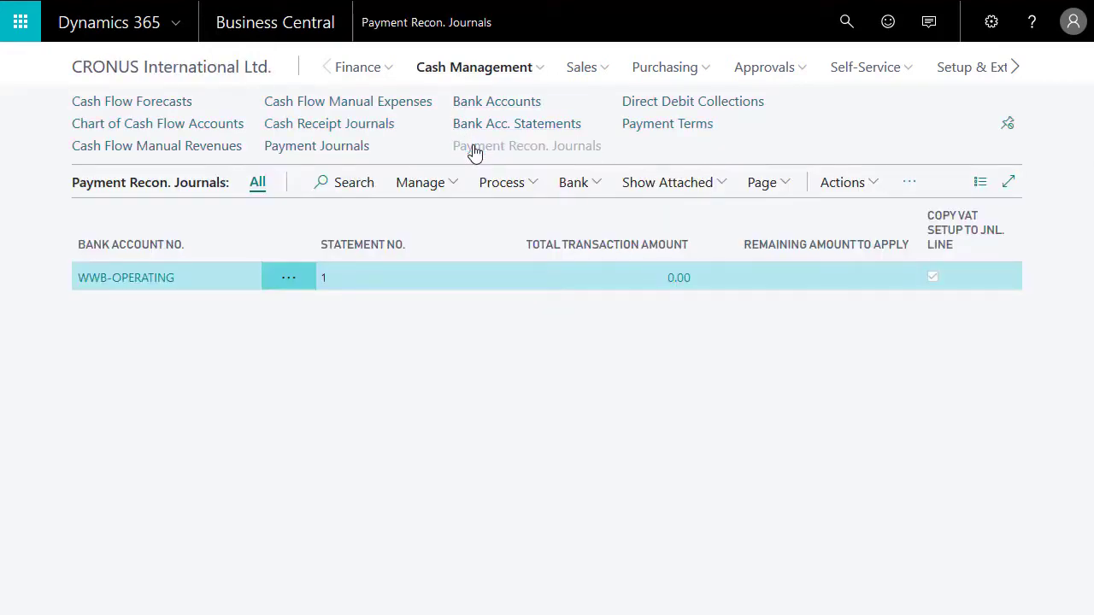
pyautogui.click(499, 184)
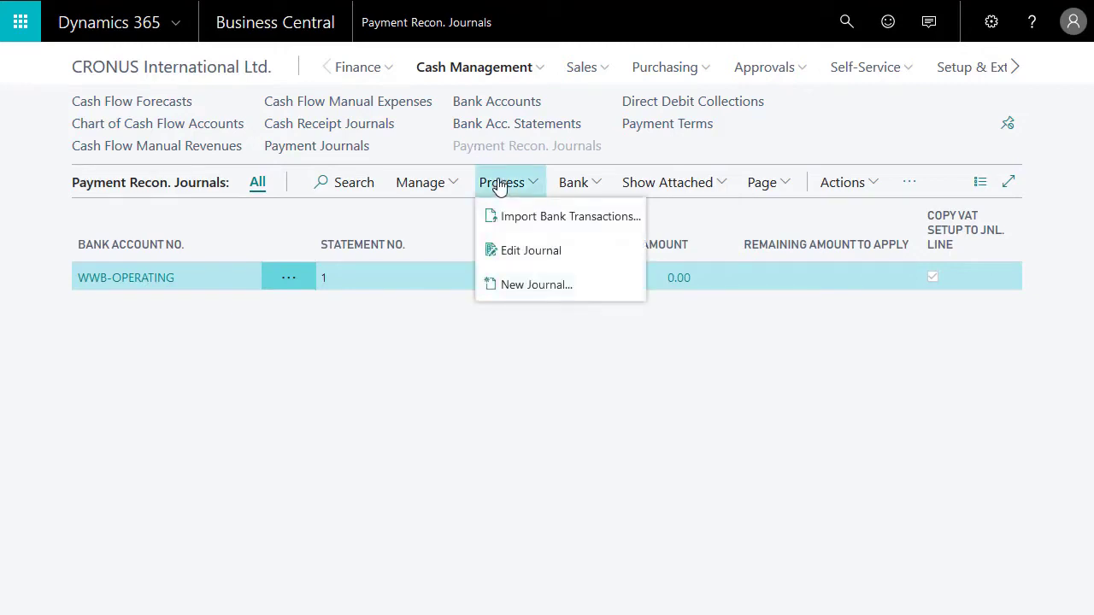
pyautogui.click(526, 220)
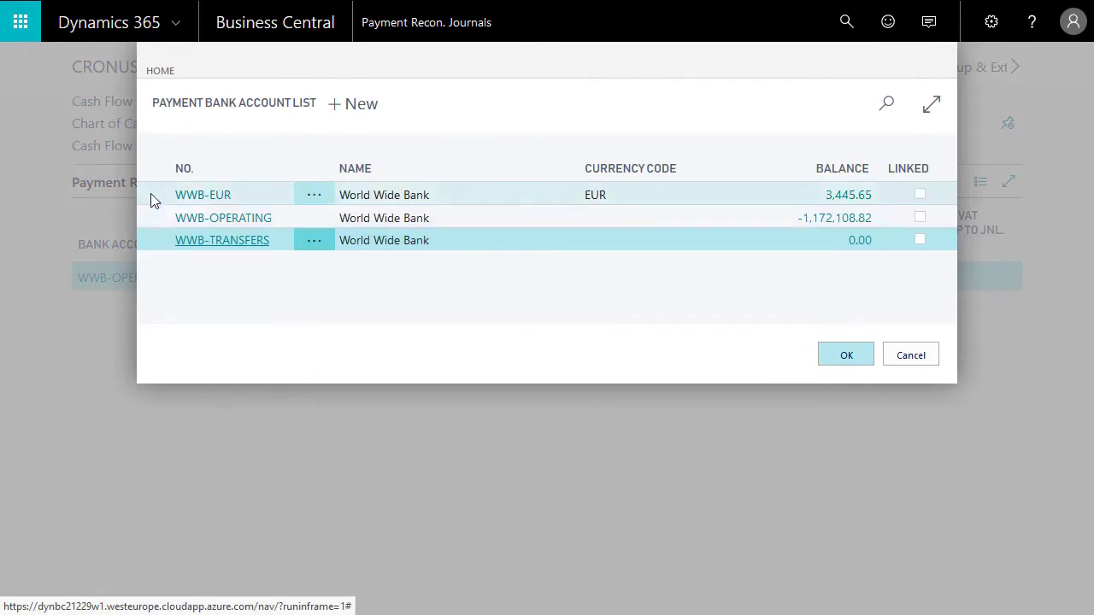
pyautogui.click(463, 195)
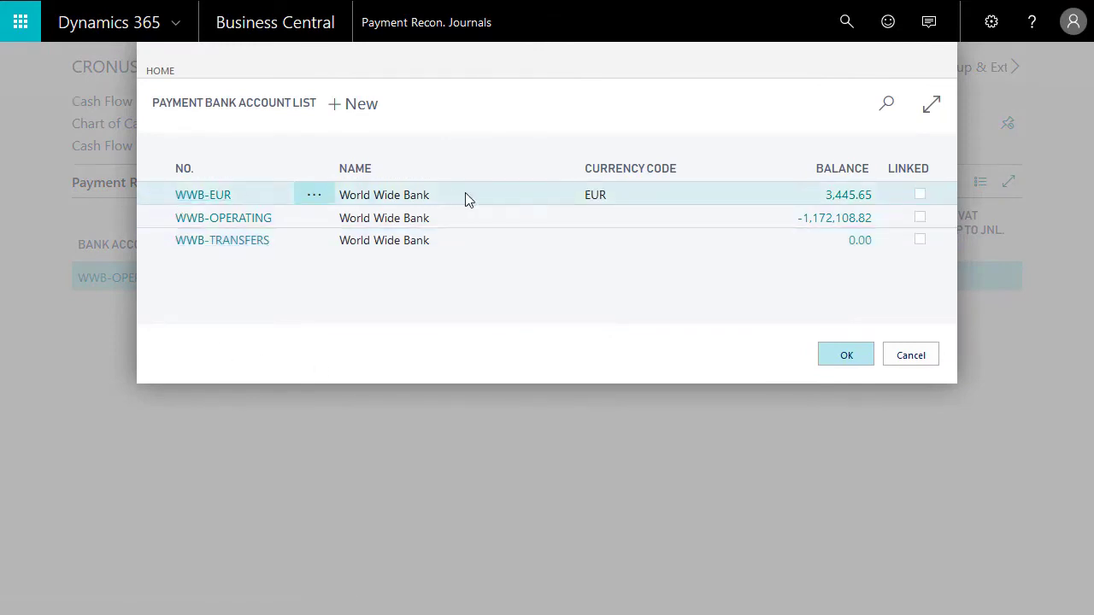
pyautogui.click(853, 359)
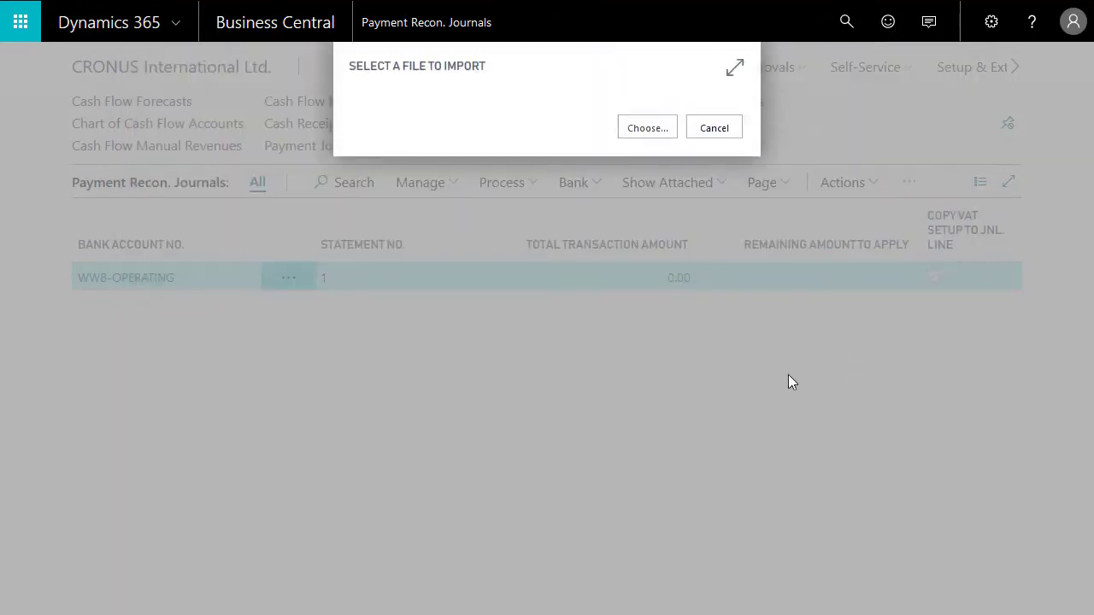
# Import the bank statement file Bank Statement 04.txt and acknowledge the application message
pyautogui.click(633, 137)
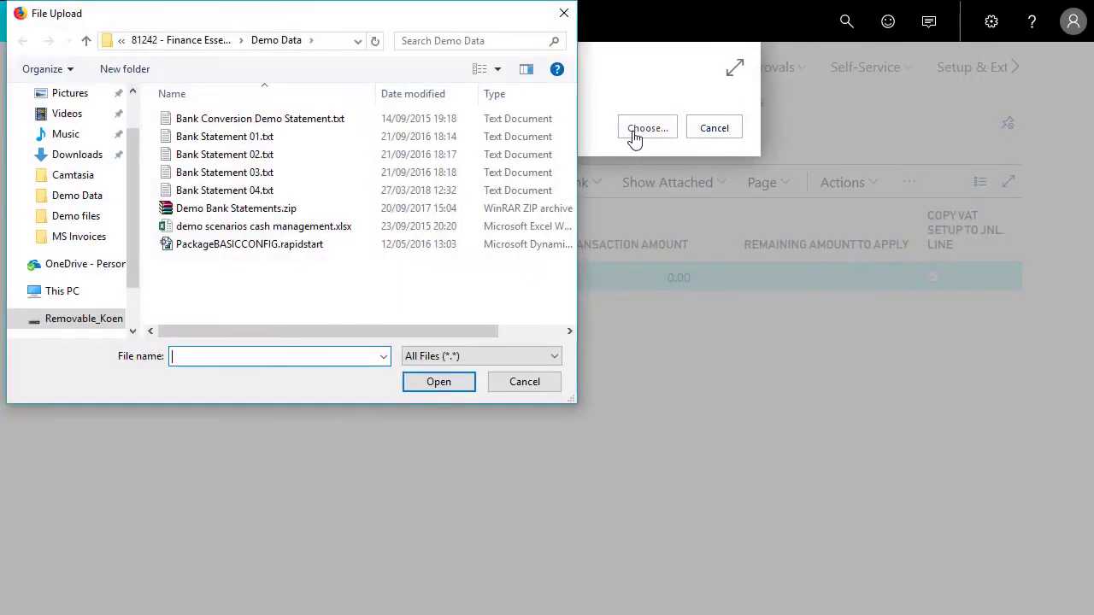
pyautogui.click(268, 191)
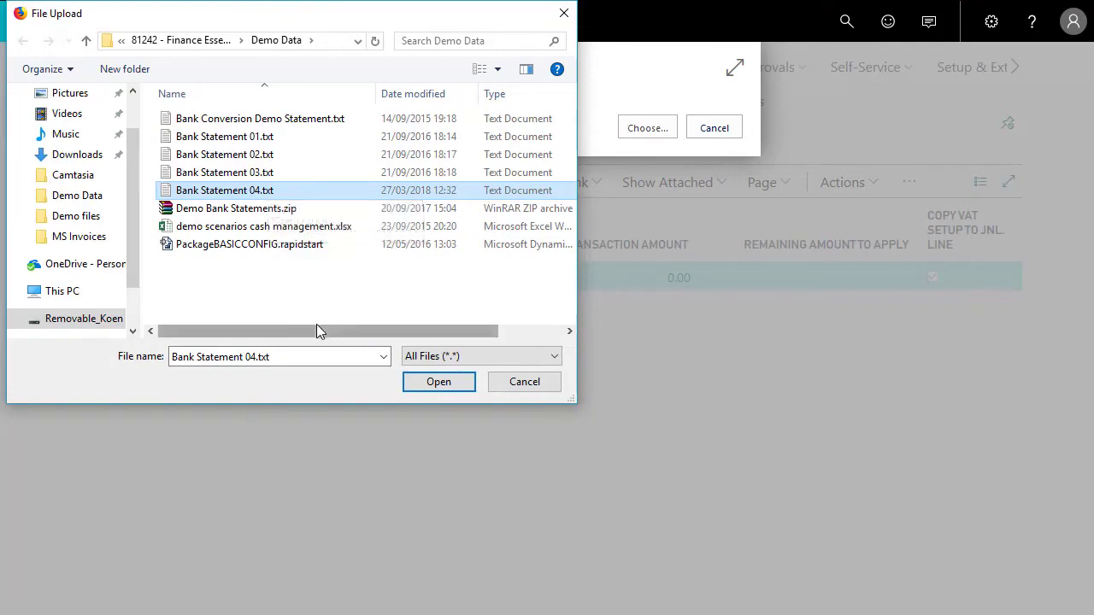
pyautogui.click(429, 384)
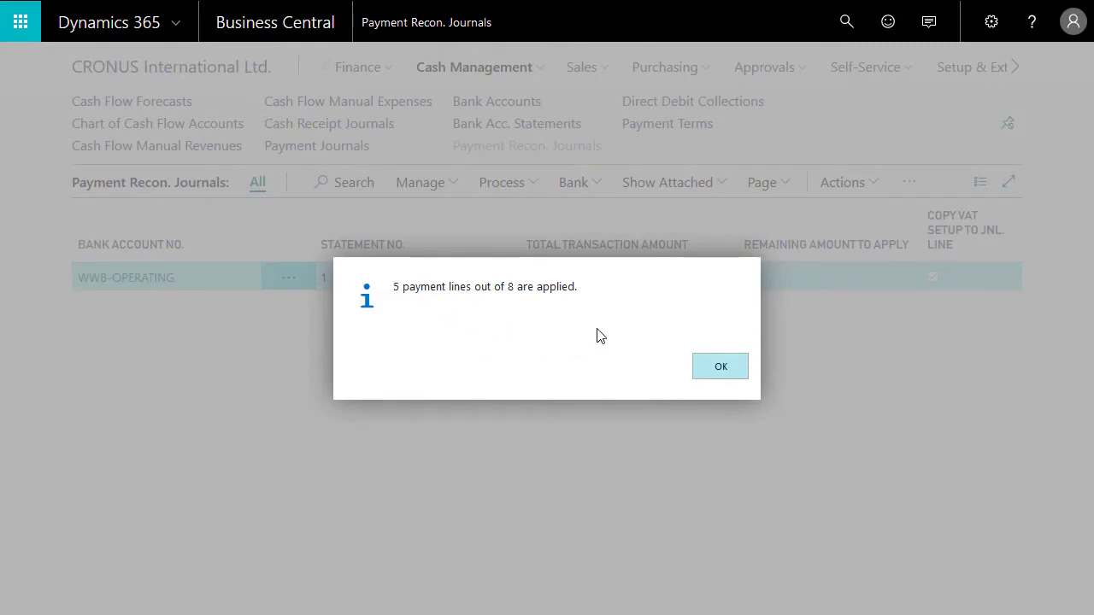
pyautogui.click(708, 375)
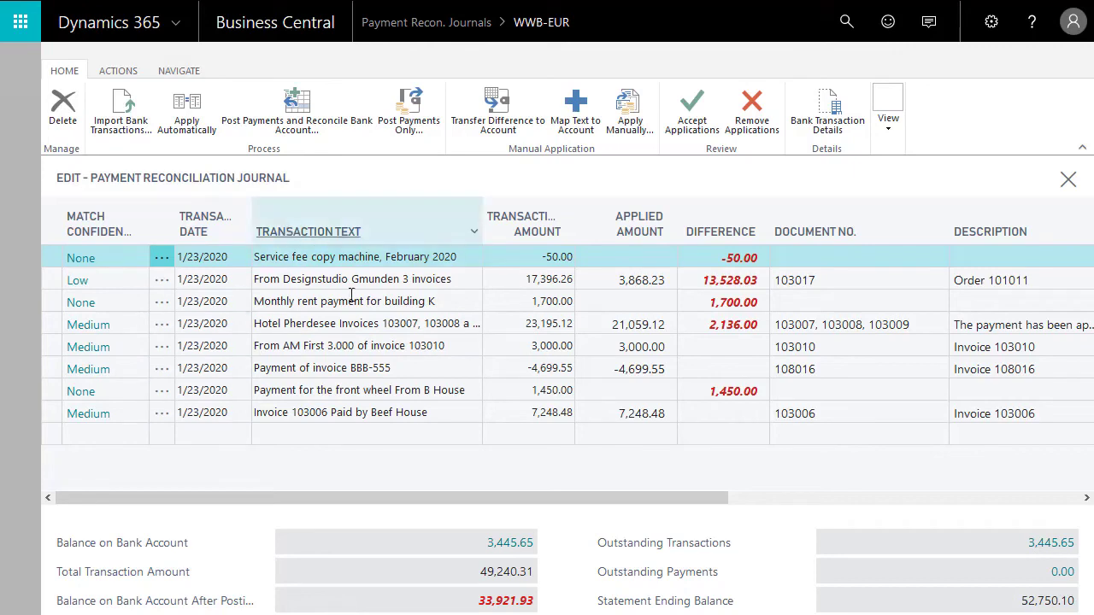
# Review the journal's further columns and the bank transaction details of the Designstudio Gmunden 3 invoices line
pyautogui.moveTo(361, 499); pyautogui.dragTo(794, 508)
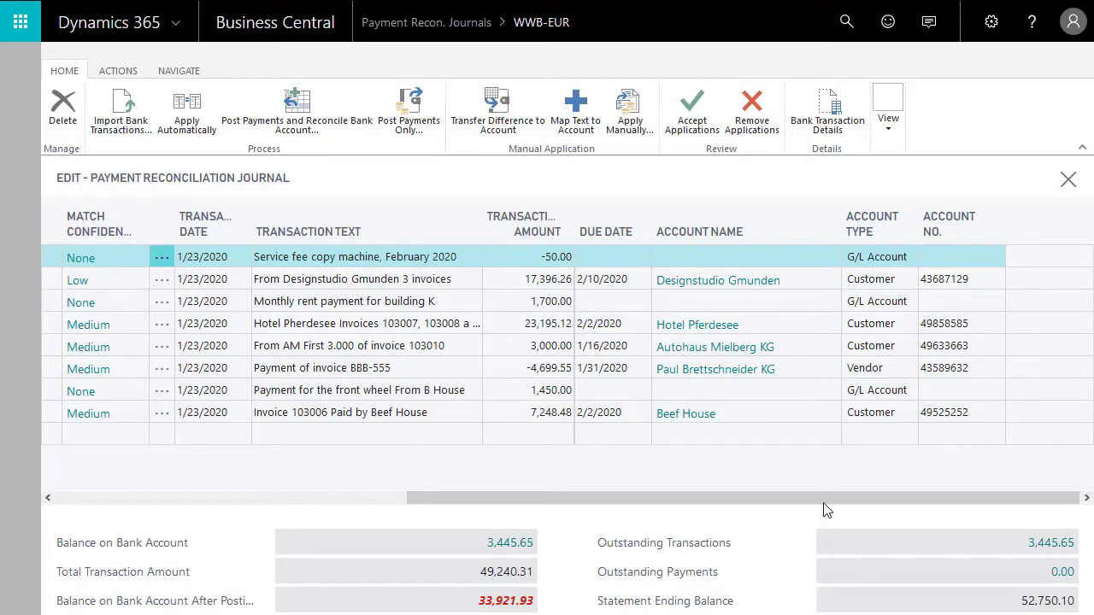
pyautogui.moveTo(812, 499); pyautogui.dragTo(387, 494)
pyautogui.click(317, 279)
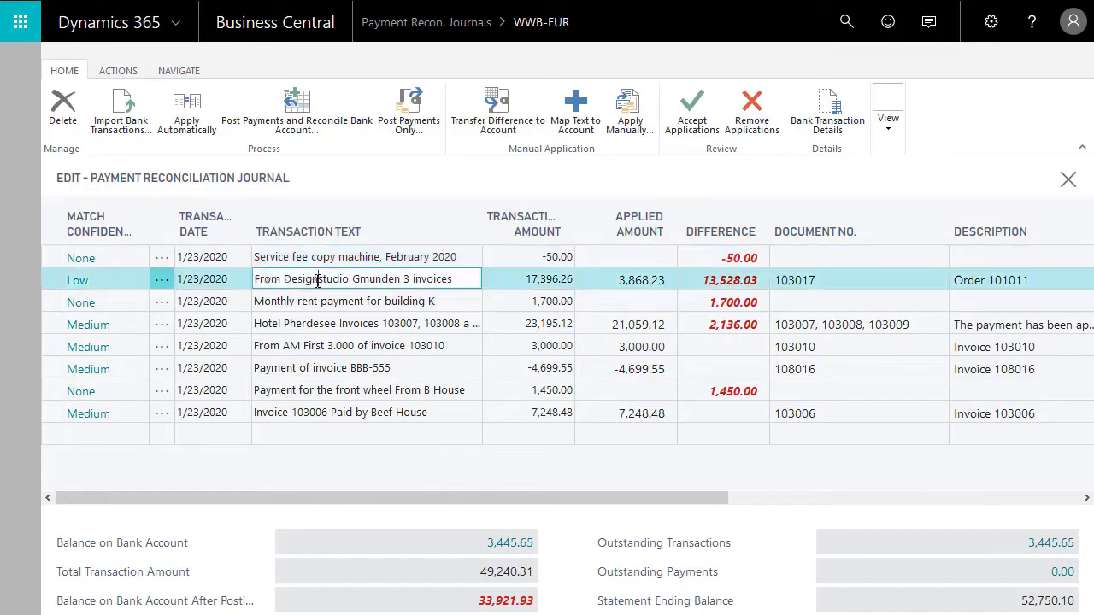
pyautogui.click(822, 125)
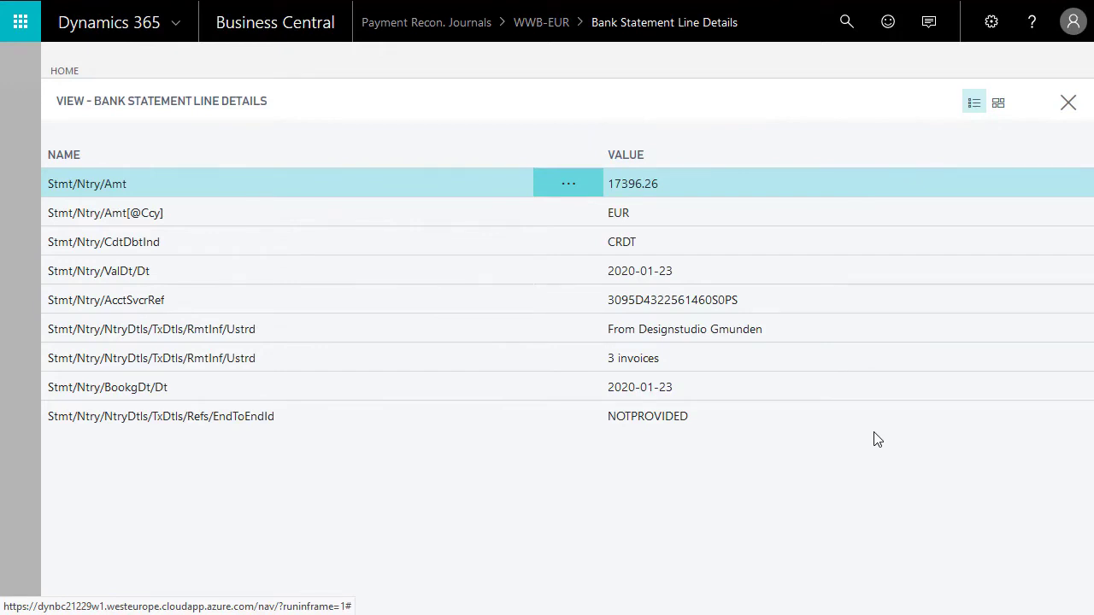
pyautogui.press('Escape')
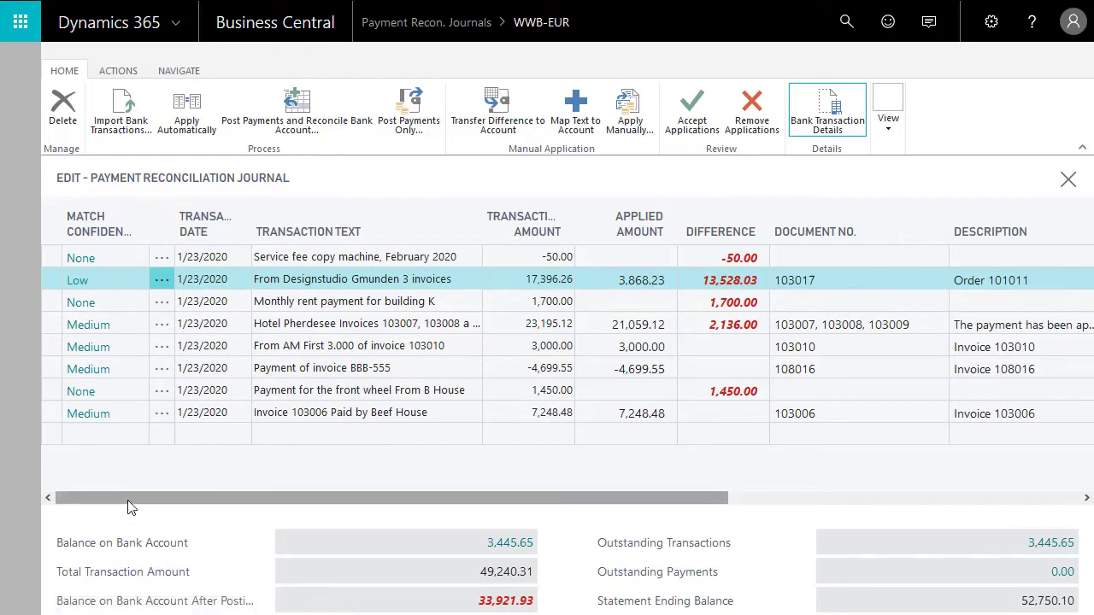
# Review the payment application of the "Payment of invoice BBB-555" line, including its account columns, and accept the application
pyautogui.click(317, 368)
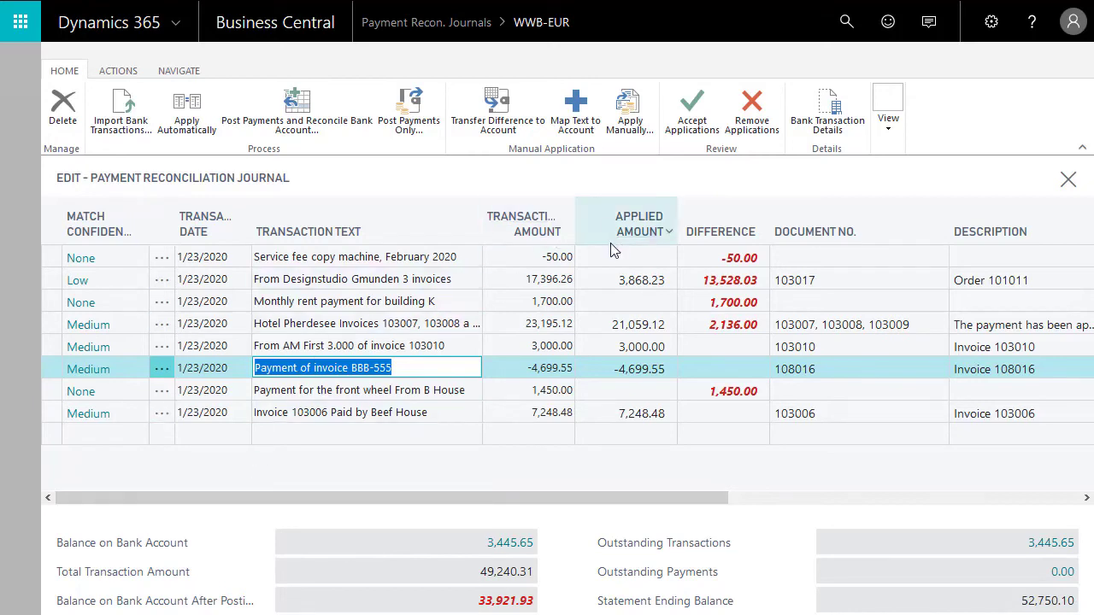
pyautogui.moveTo(551, 237)
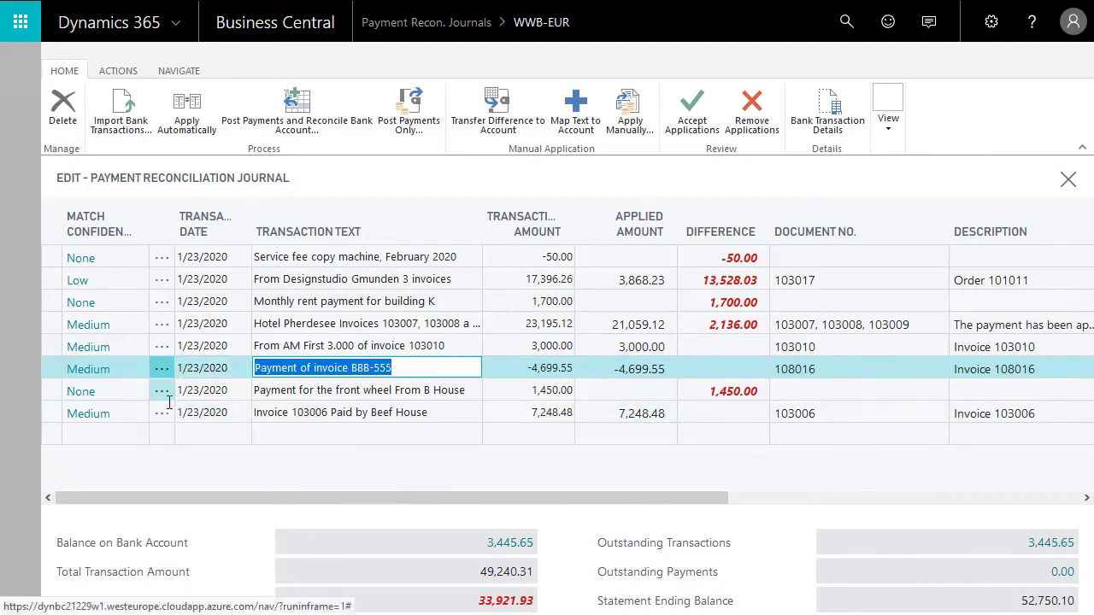
pyautogui.click(89, 369)
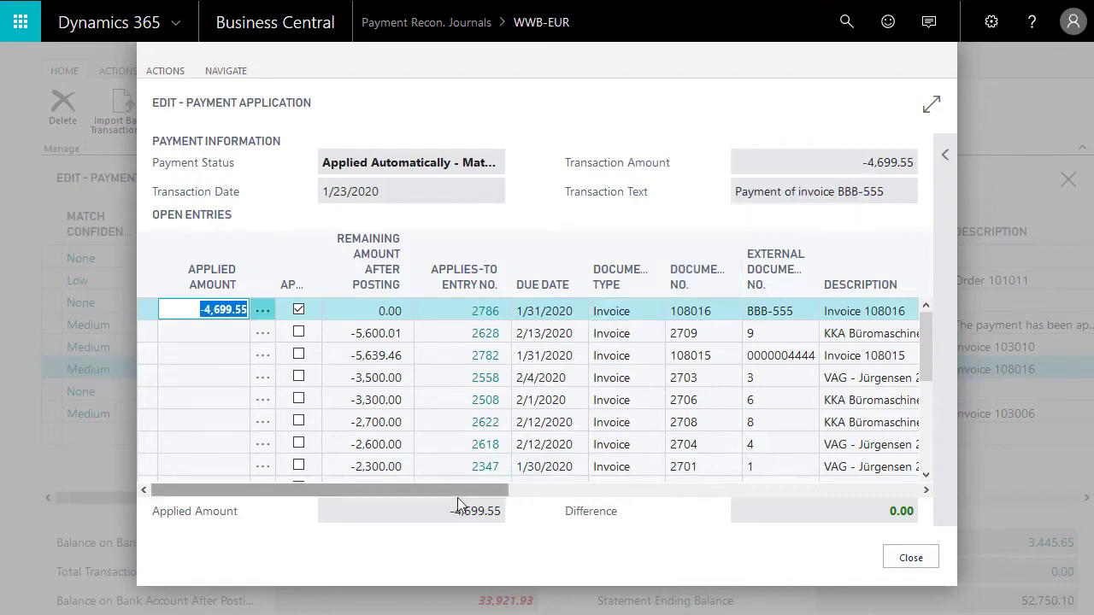
pyautogui.moveTo(473, 489); pyautogui.dragTo(799, 499)
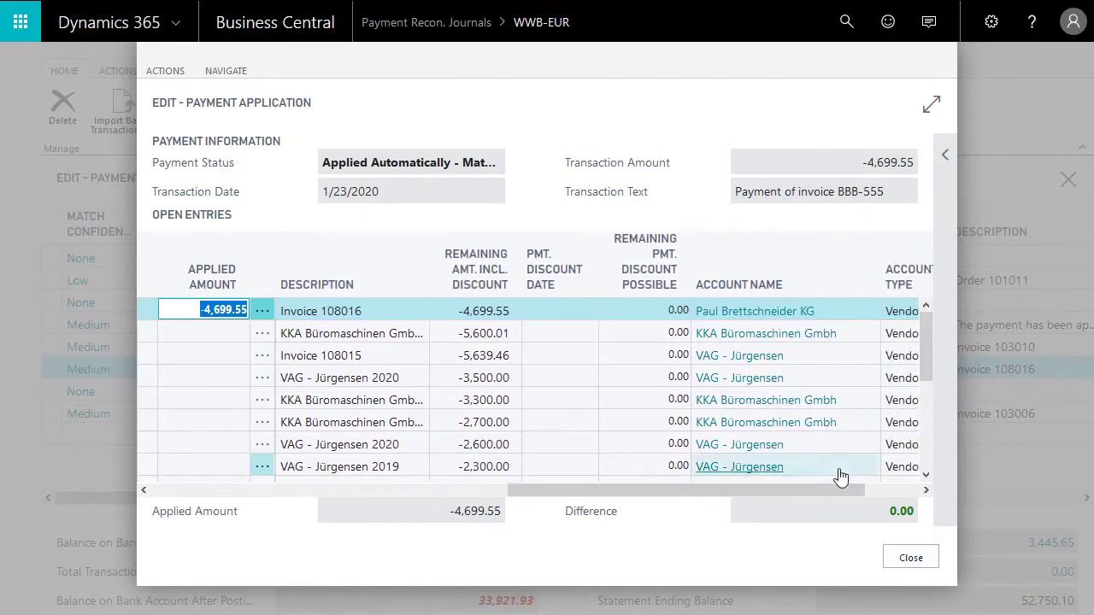
pyautogui.click(911, 561)
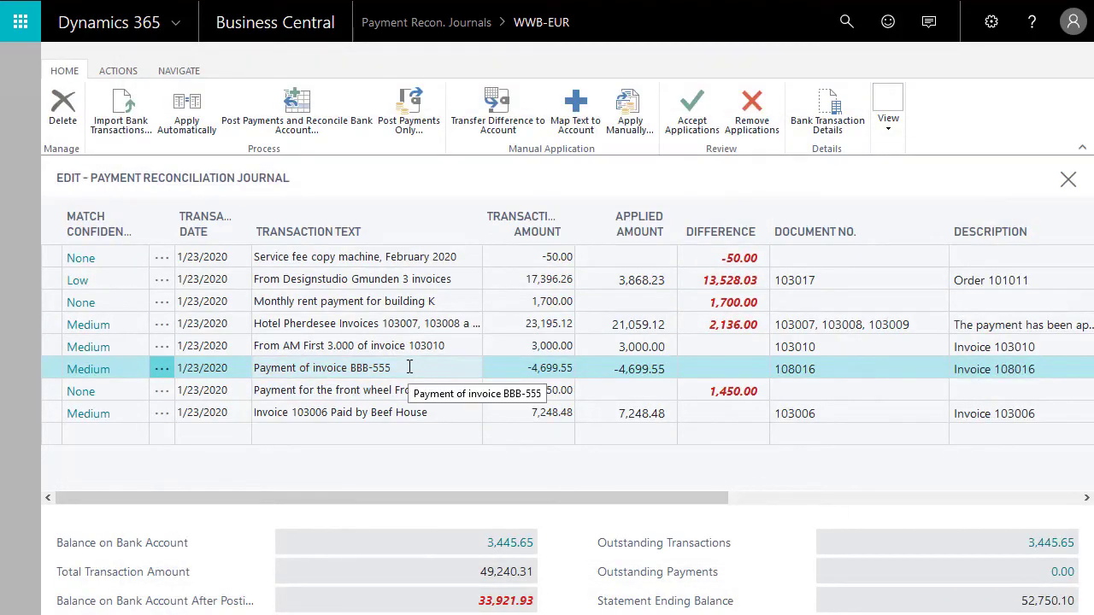
pyautogui.click(685, 130)
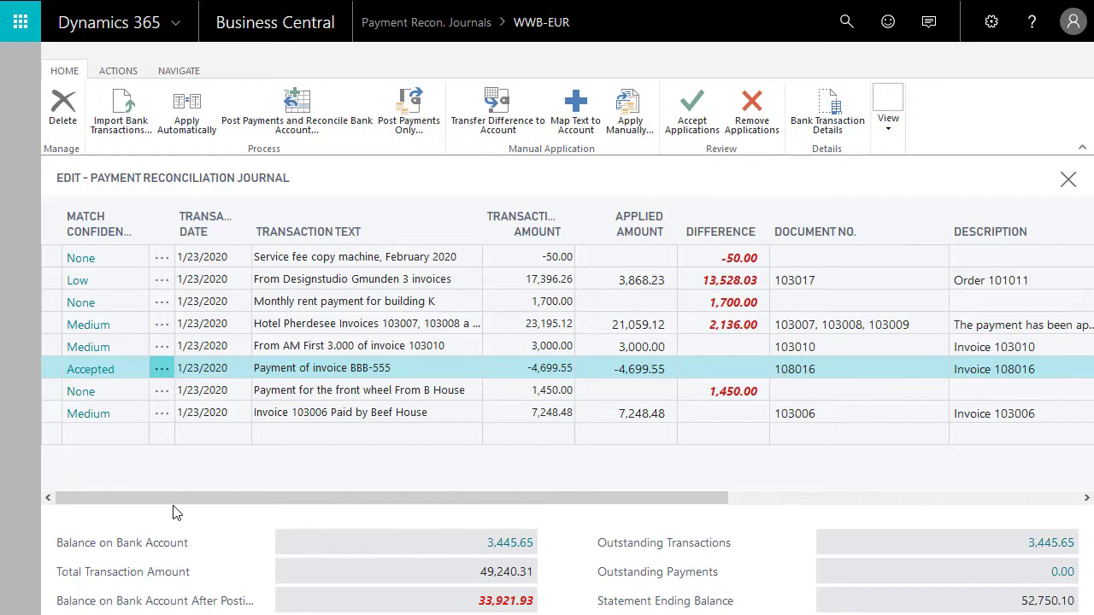
# Apply the Designstudio Gmunden payment to invoices 103013, 103012 and 103011 instead of 103017, and accept the application
pyautogui.click(314, 280)
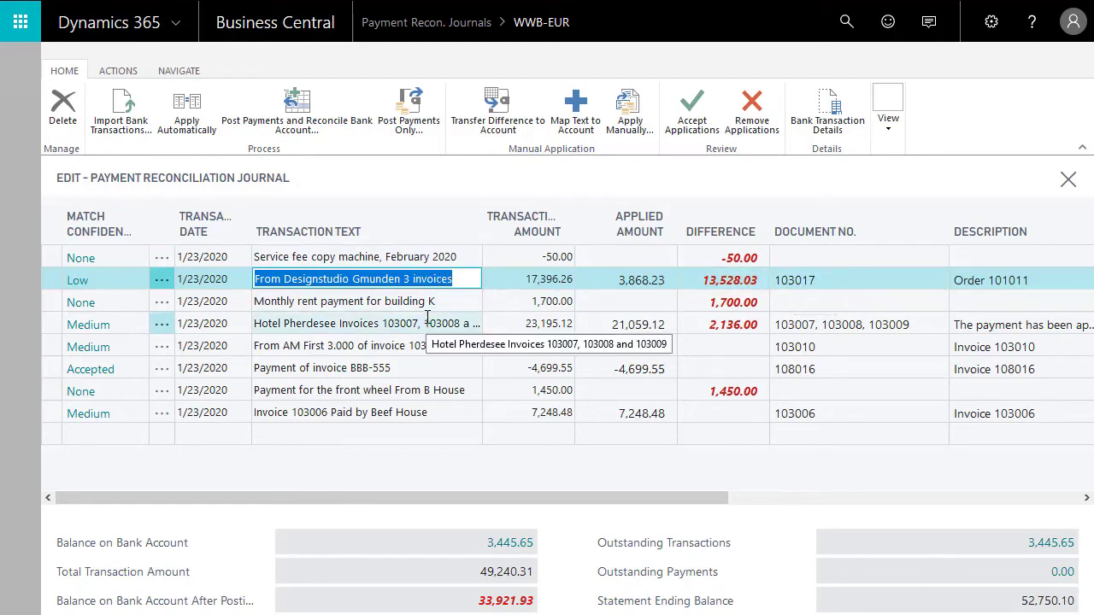
pyautogui.click(77, 289)
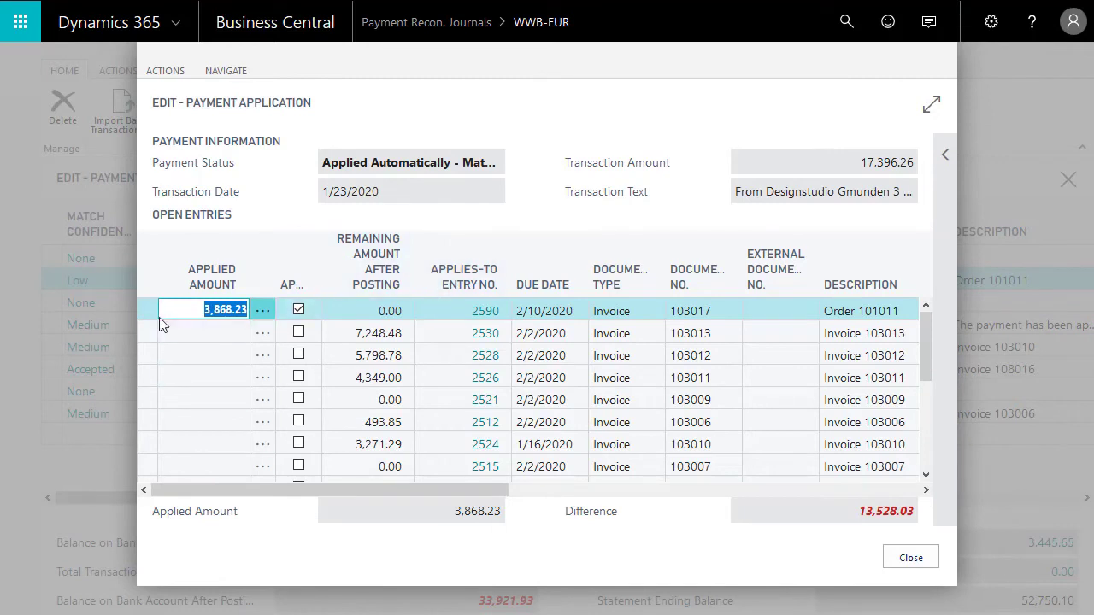
pyautogui.moveTo(358, 294)
pyautogui.click(299, 313)
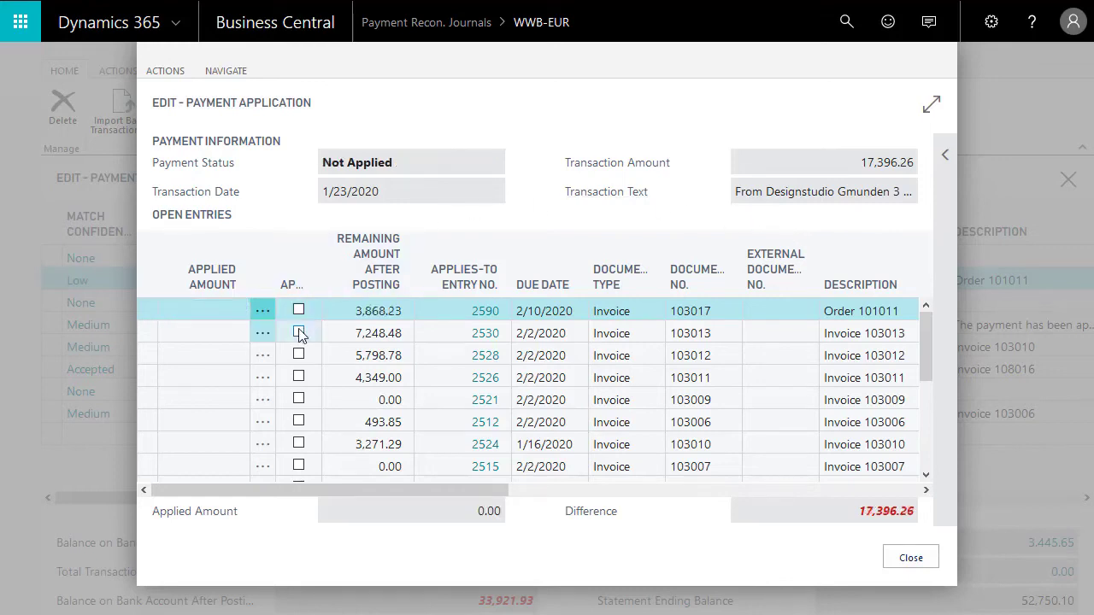
pyautogui.click(299, 333)
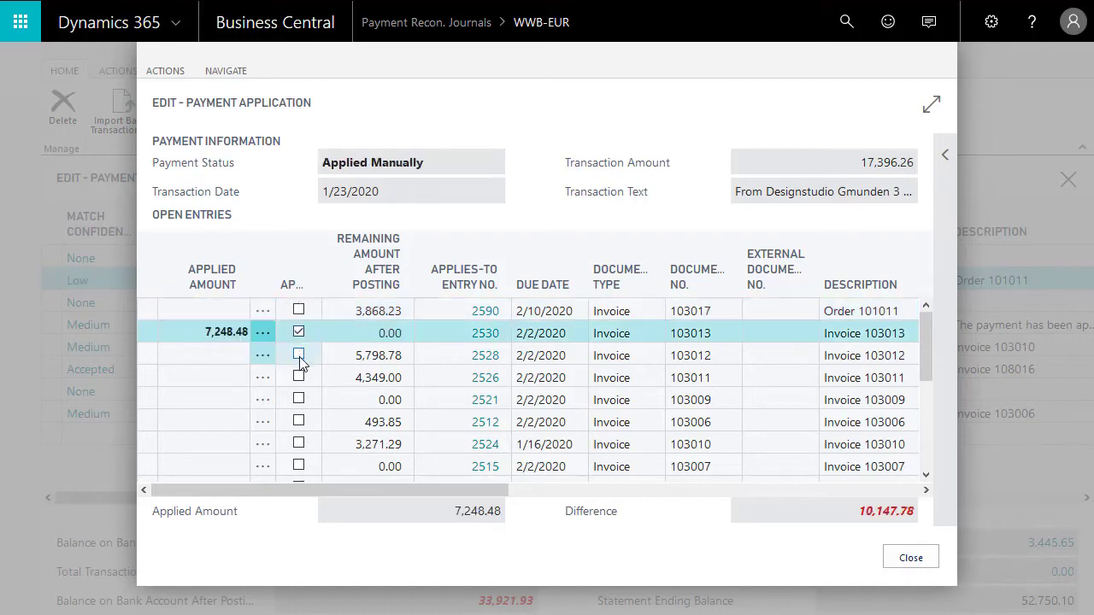
pyautogui.click(300, 357)
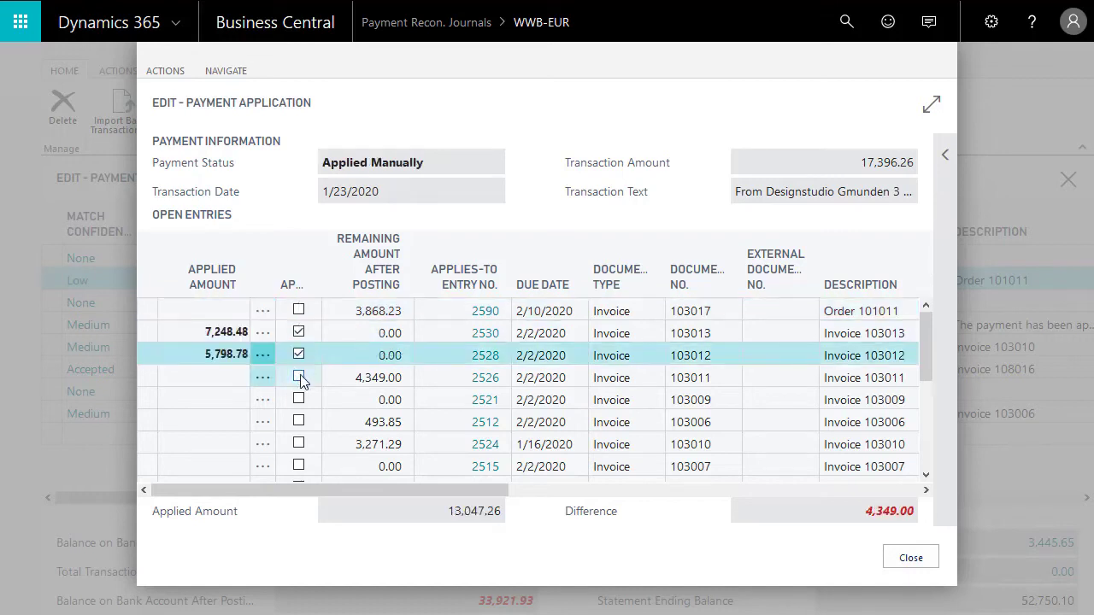
pyautogui.click(298, 378)
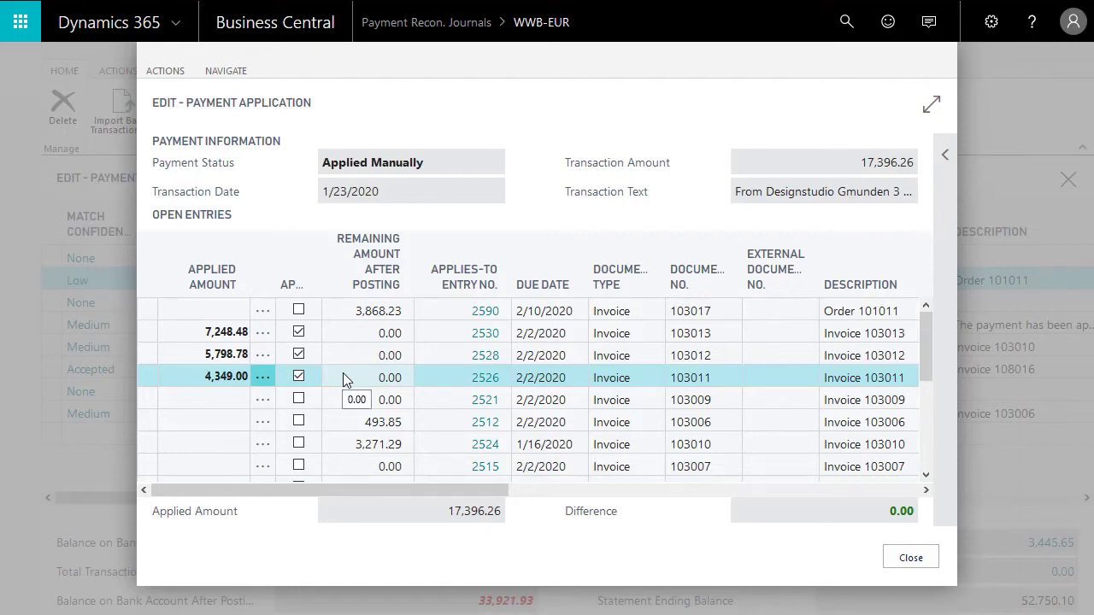
pyautogui.click(911, 558)
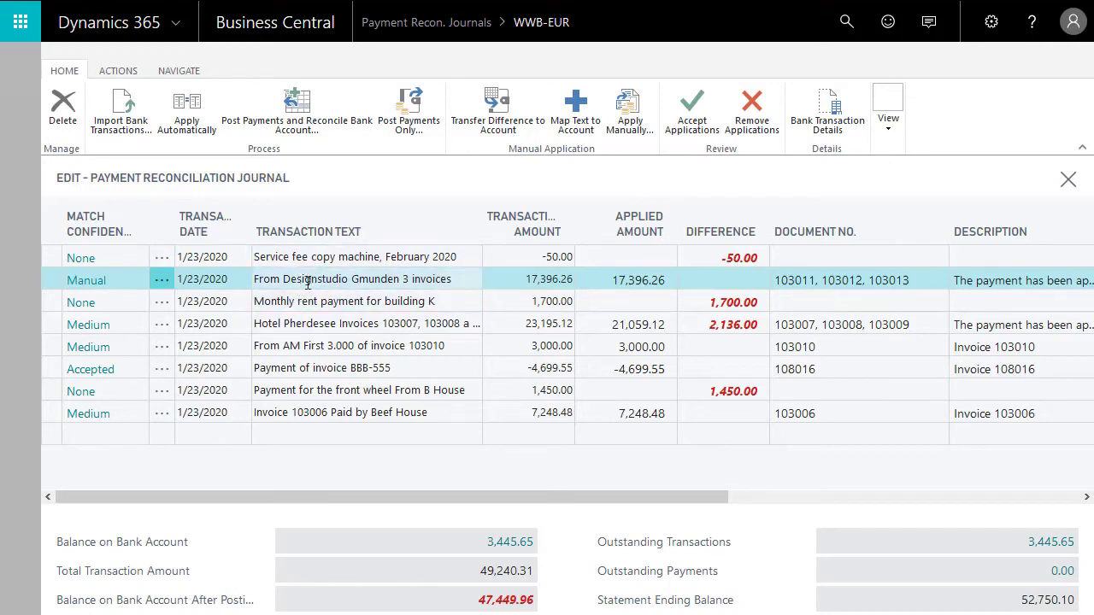
pyautogui.click(692, 109)
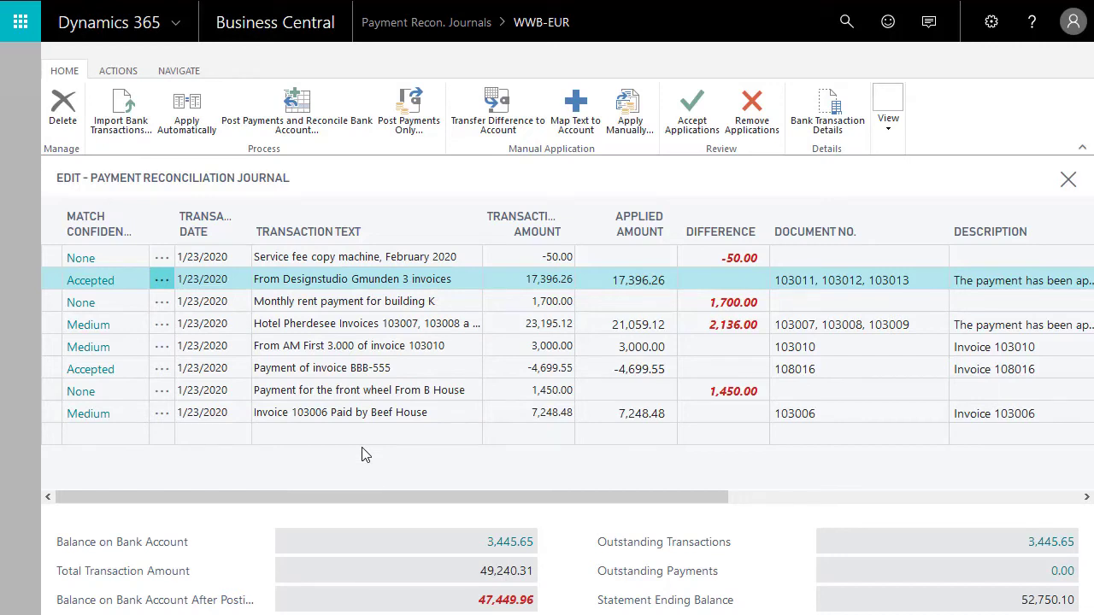
# Review the open entries applied to the Hotel Pherdesee payment for invoices 103007, 103008 and 103009, and close the application
pyautogui.click(289, 325)
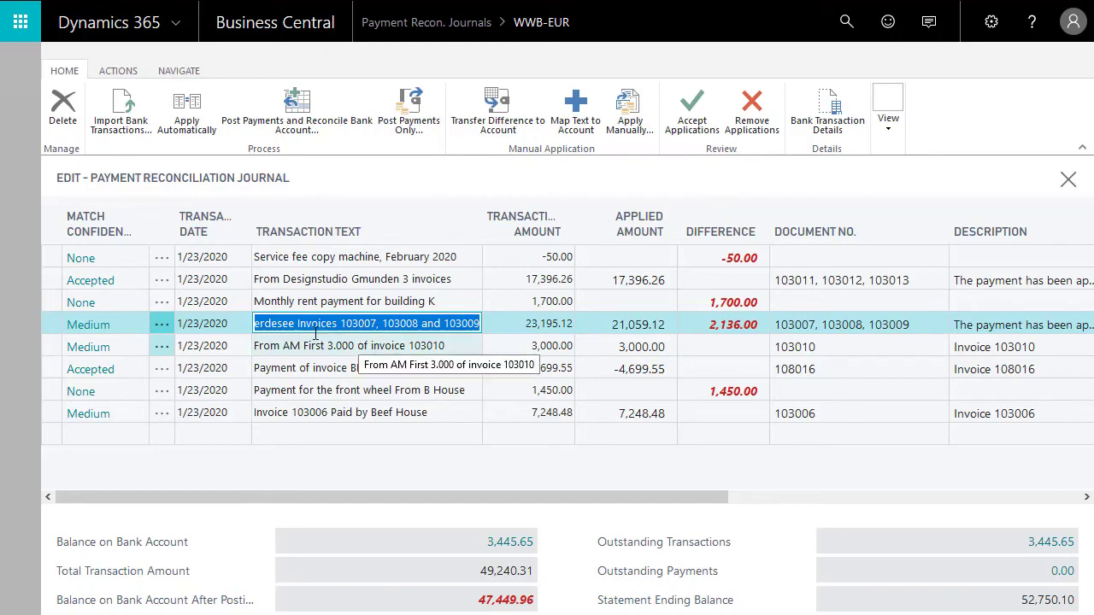
pyautogui.click(96, 326)
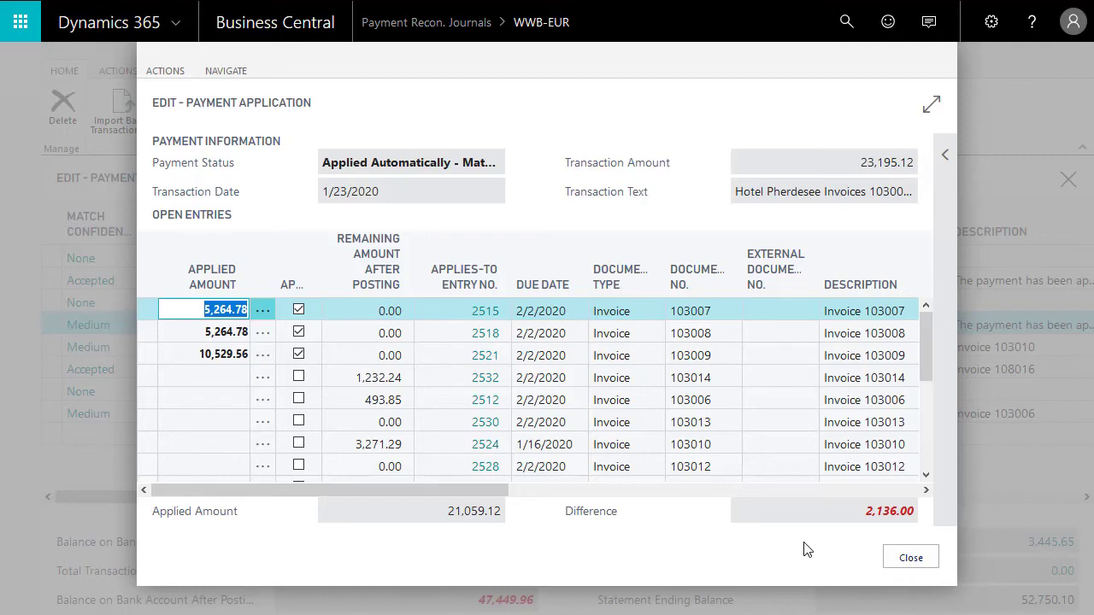
pyautogui.press('Escape')
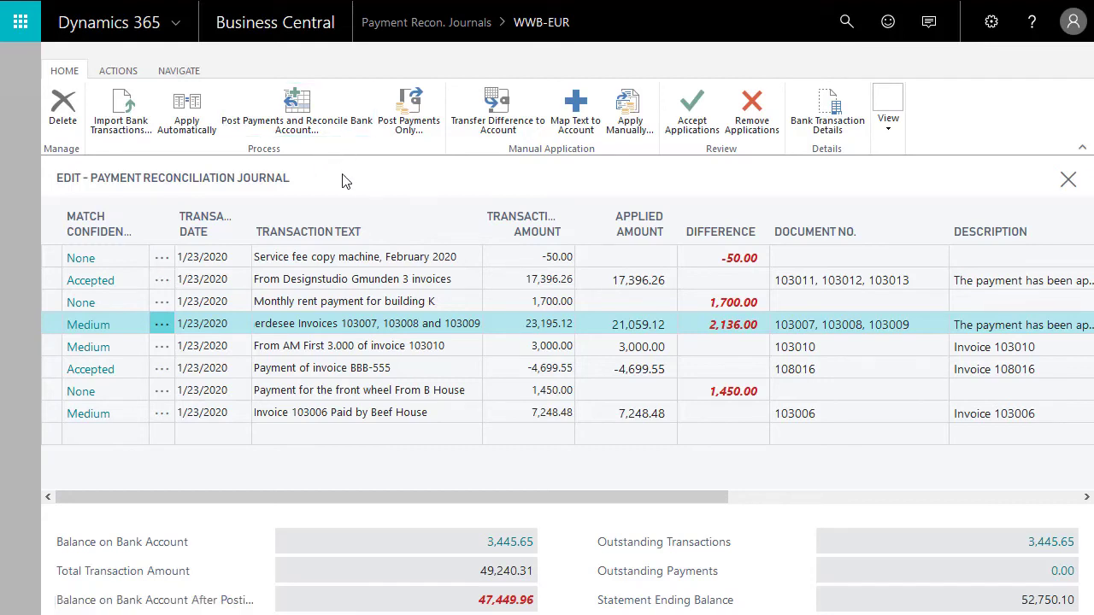
# Transfer the Hotel Pherdesee payment's difference of 2,136.00 to the customer account Hotel Pferdesee, and accept the application of the original payment line
pyautogui.click(358, 331)
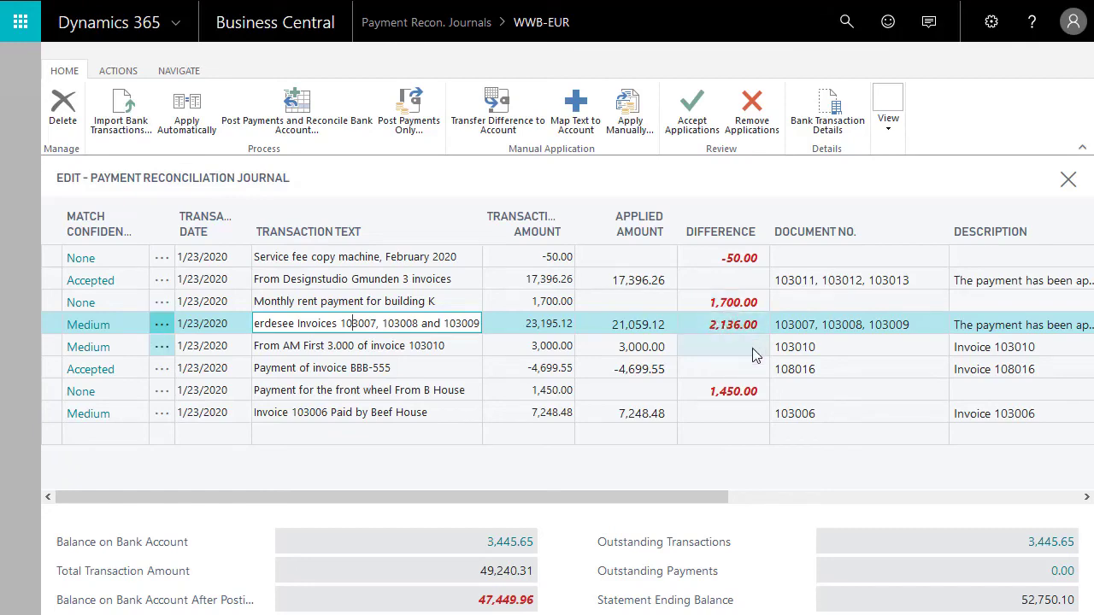
pyautogui.click(506, 128)
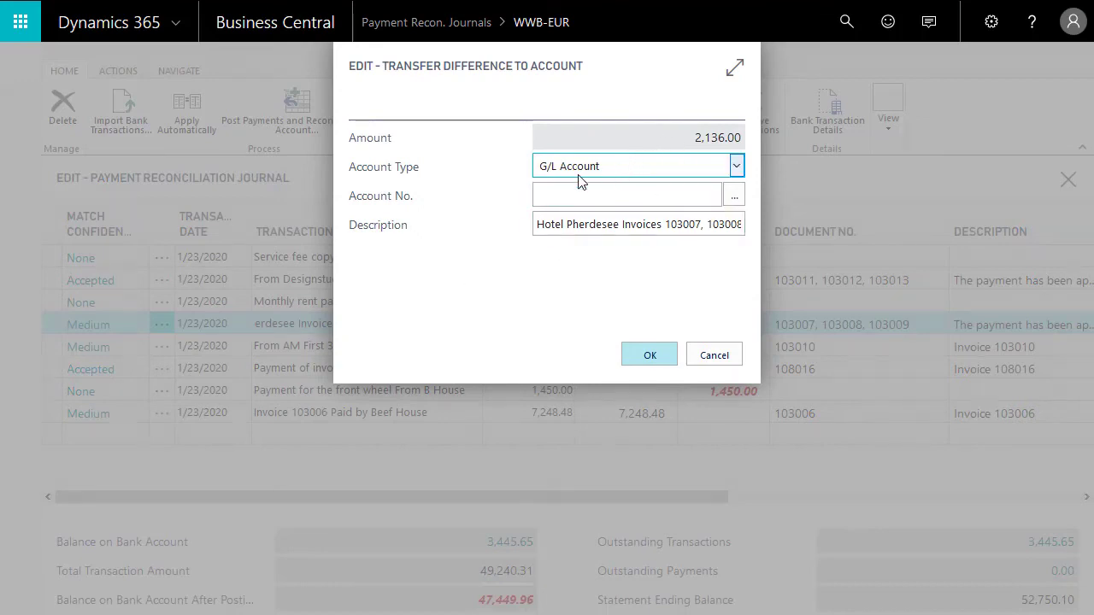
pyautogui.click(737, 167)
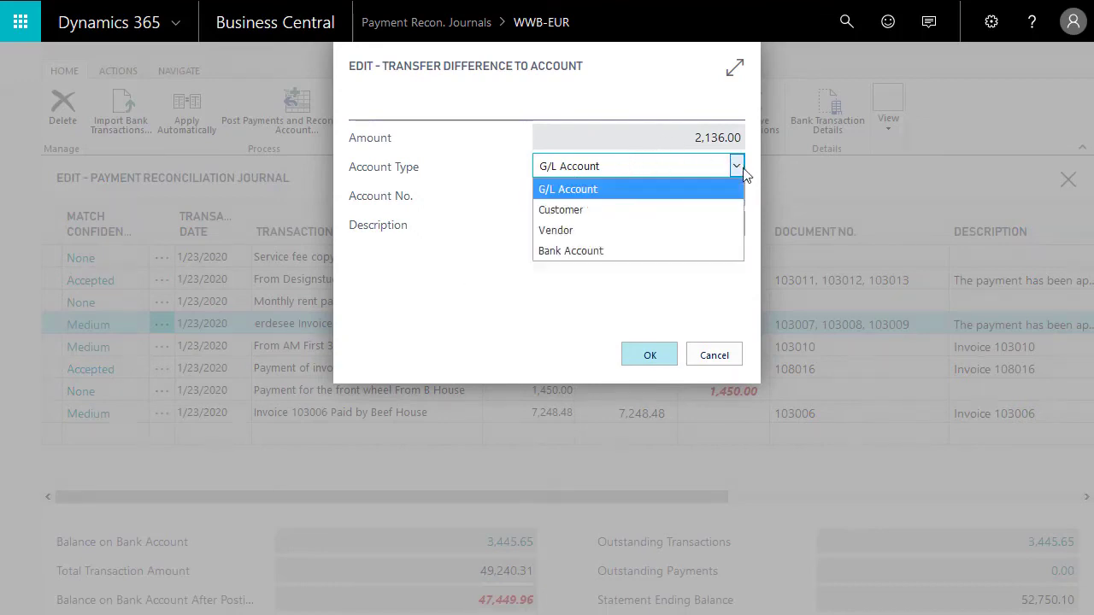
pyautogui.click(592, 210)
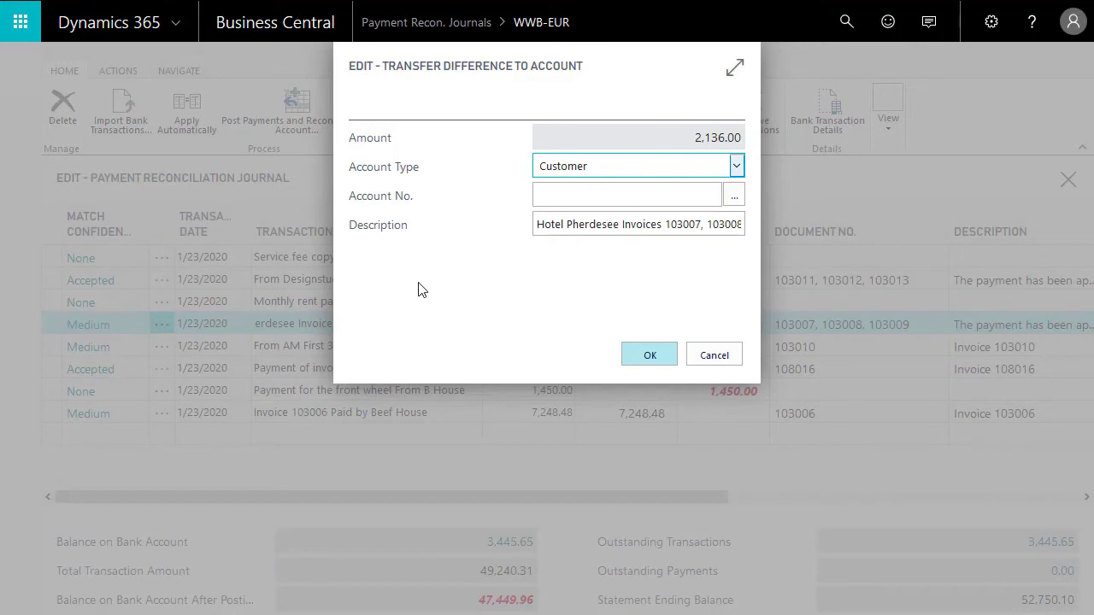
pyautogui.click(551, 198)
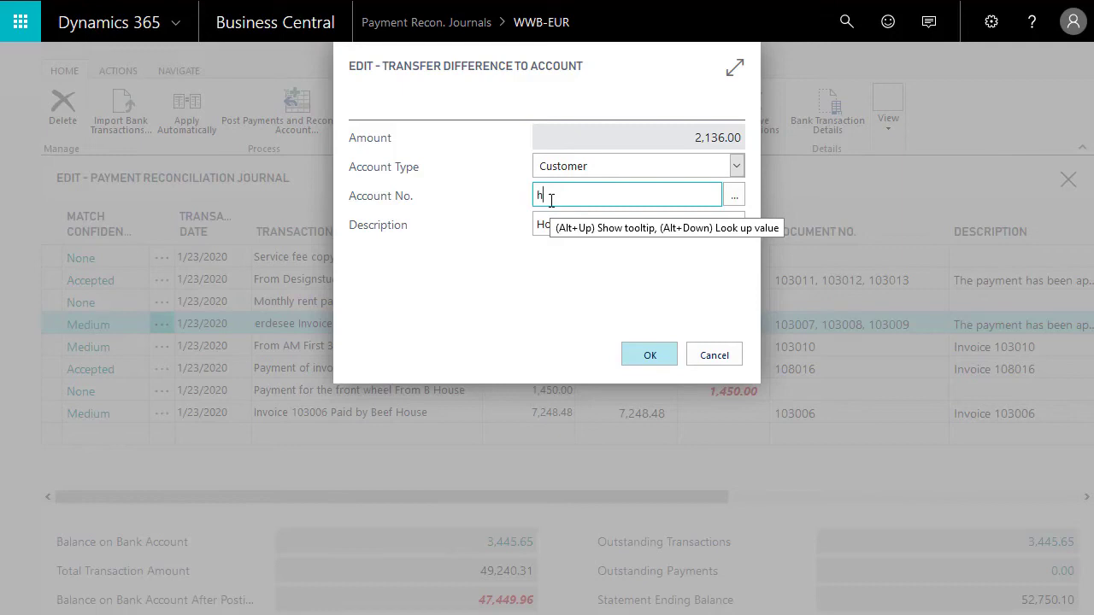
pyautogui.write('ote')
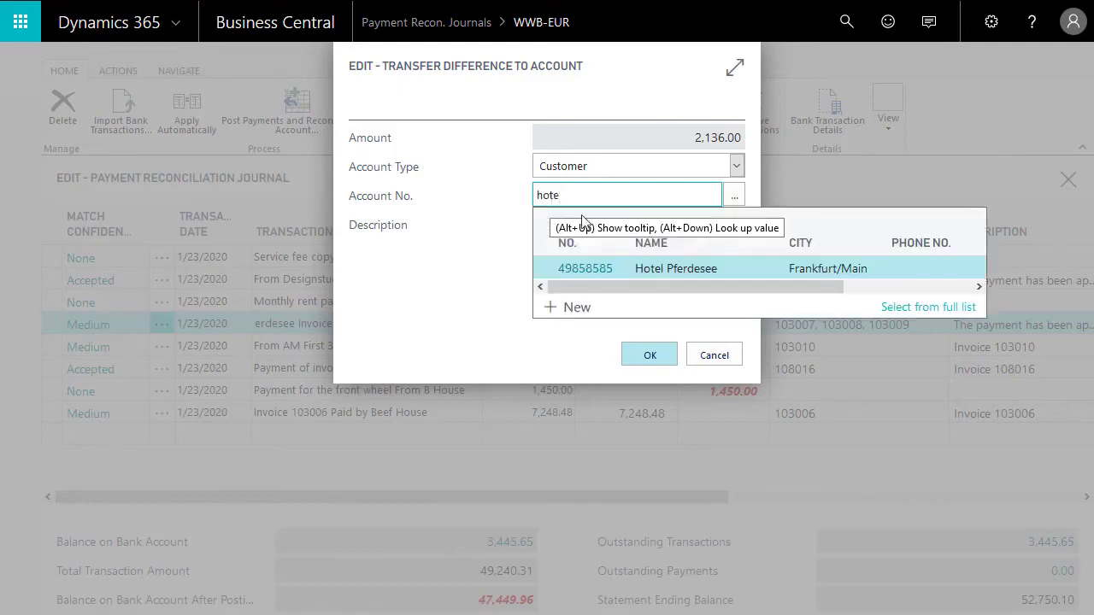
pyautogui.click(686, 273)
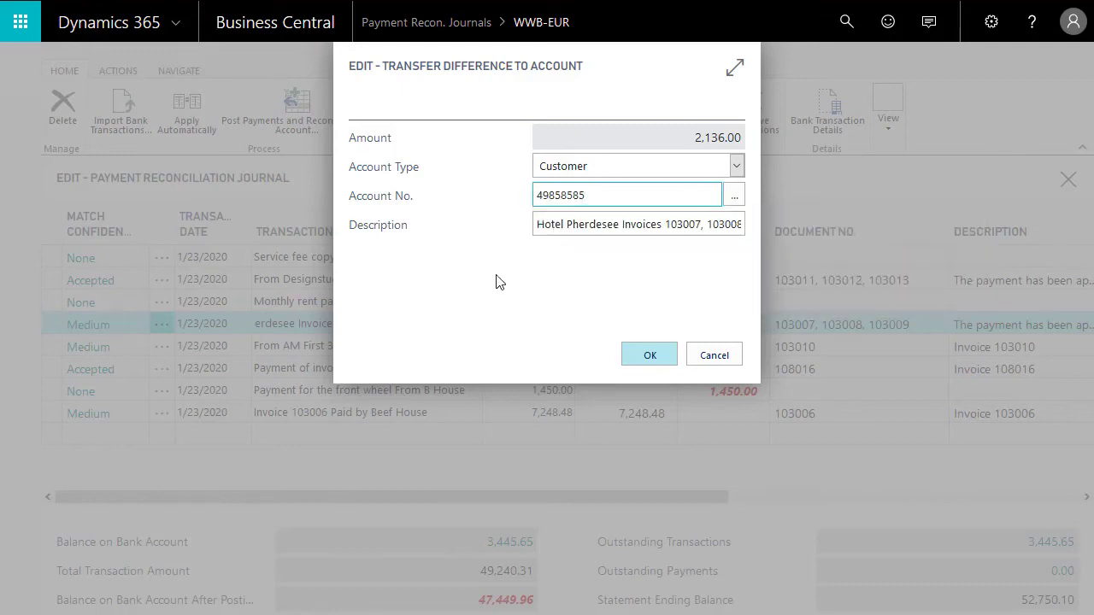
pyautogui.click(649, 359)
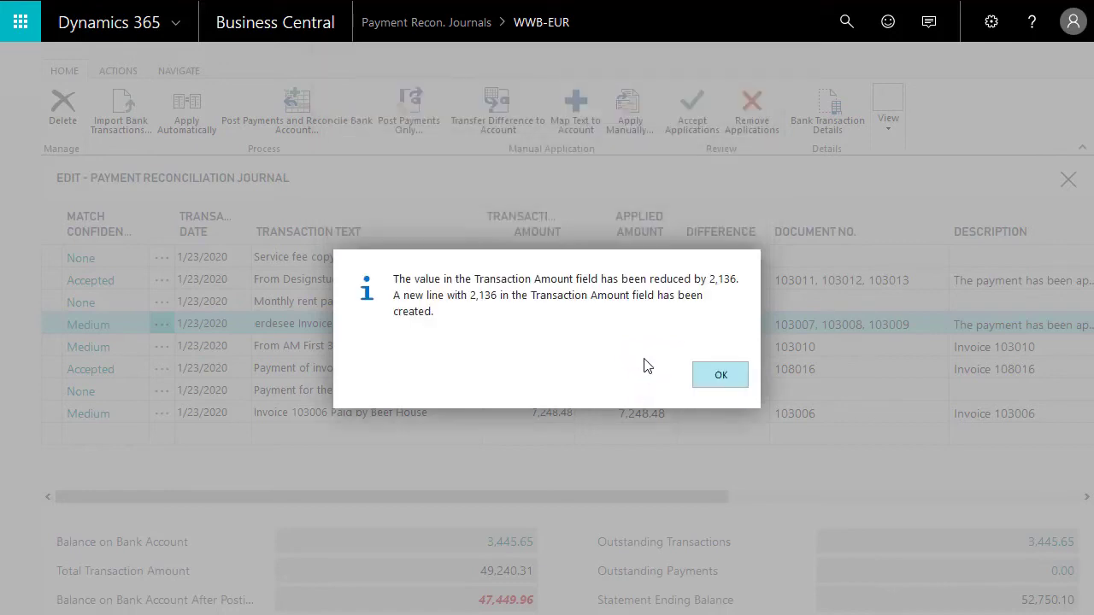
pyautogui.click(718, 376)
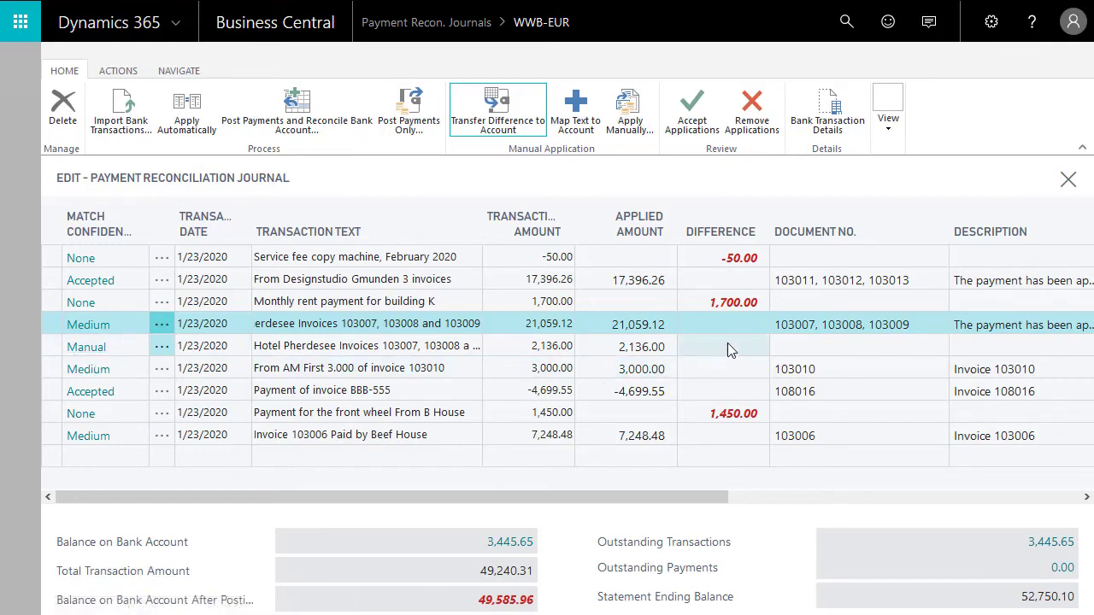
pyautogui.click(274, 323)
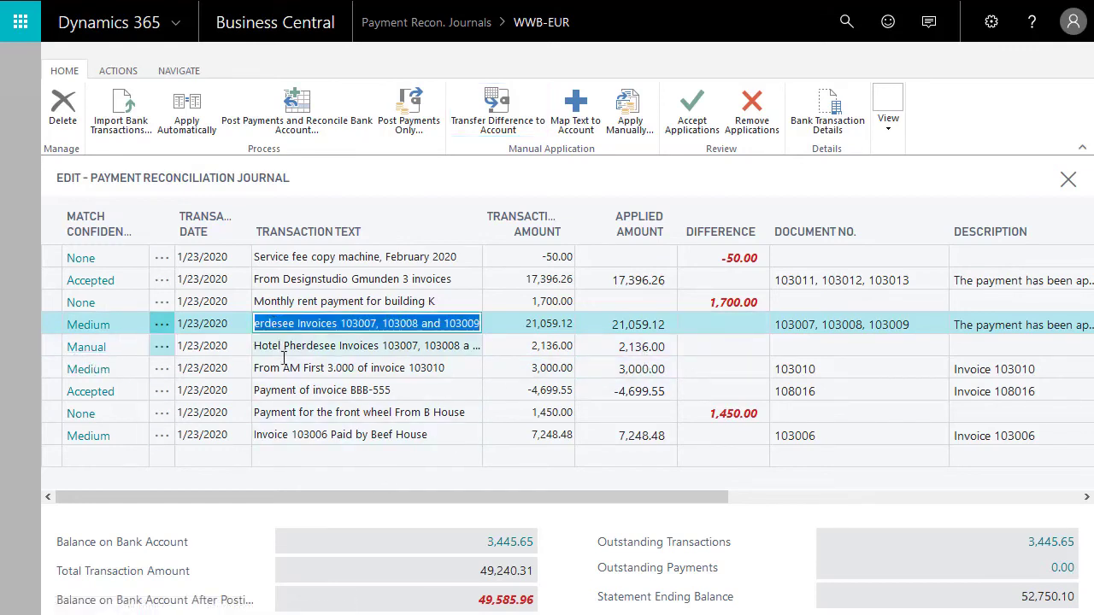
pyautogui.click(696, 132)
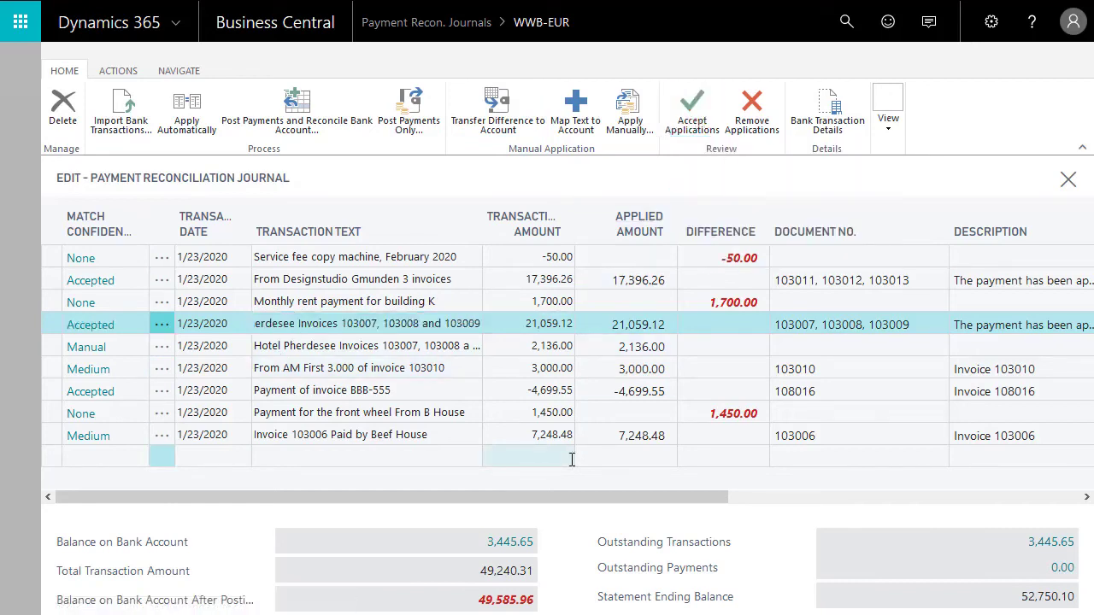
# Set the account type of the "Payment for the front wheel From B House" line to Customer and its account to Beef House
pyautogui.click(387, 412)
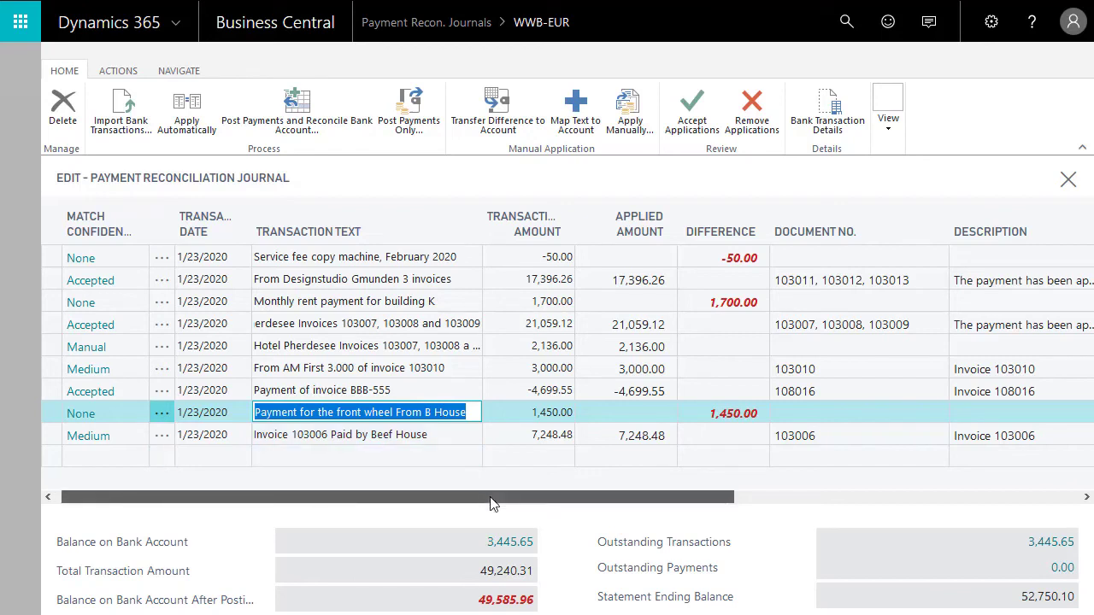
pyautogui.moveTo(491, 504); pyautogui.dragTo(873, 494)
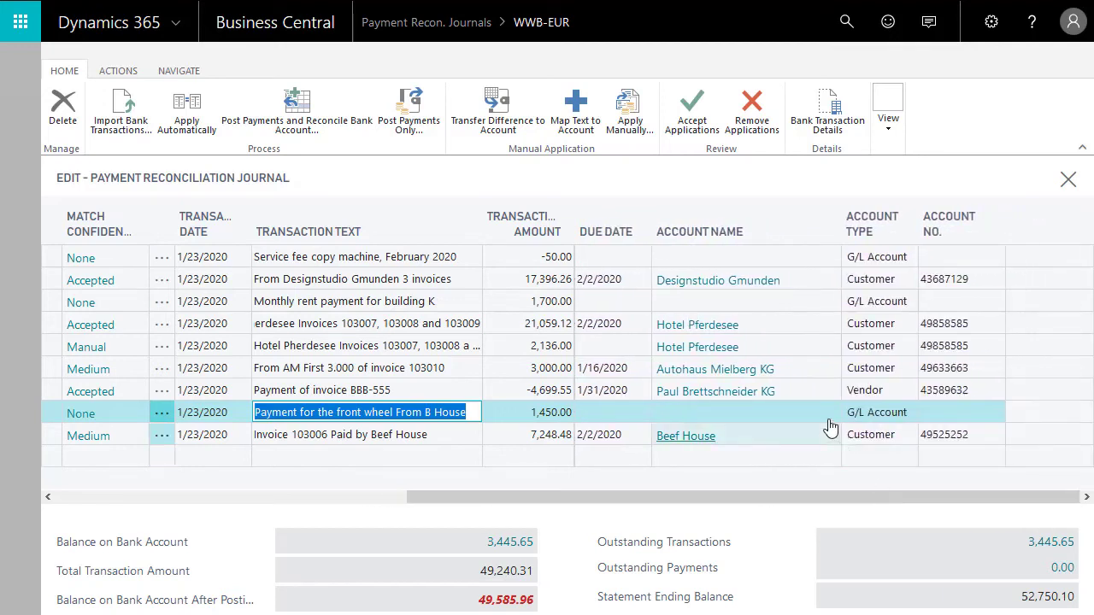
pyautogui.click(876, 413)
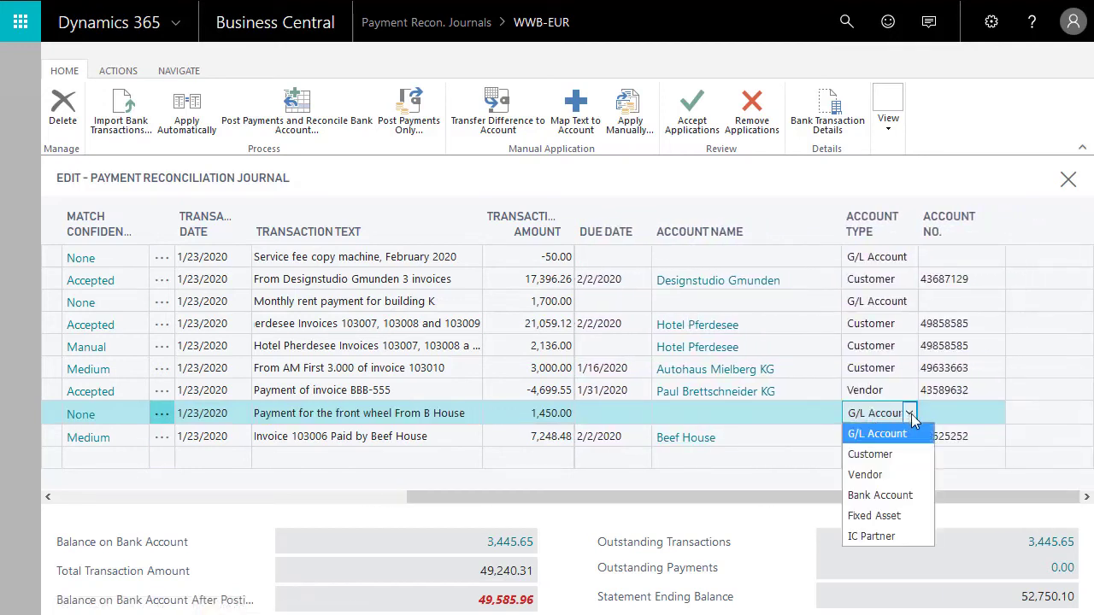
pyautogui.click(879, 453)
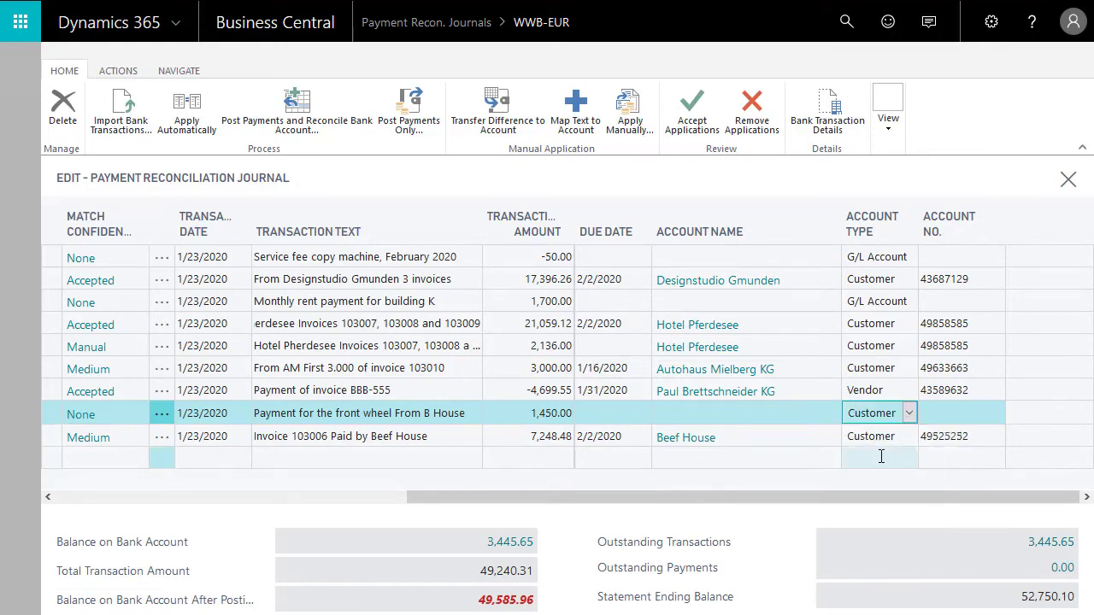
pyautogui.press('Tab')
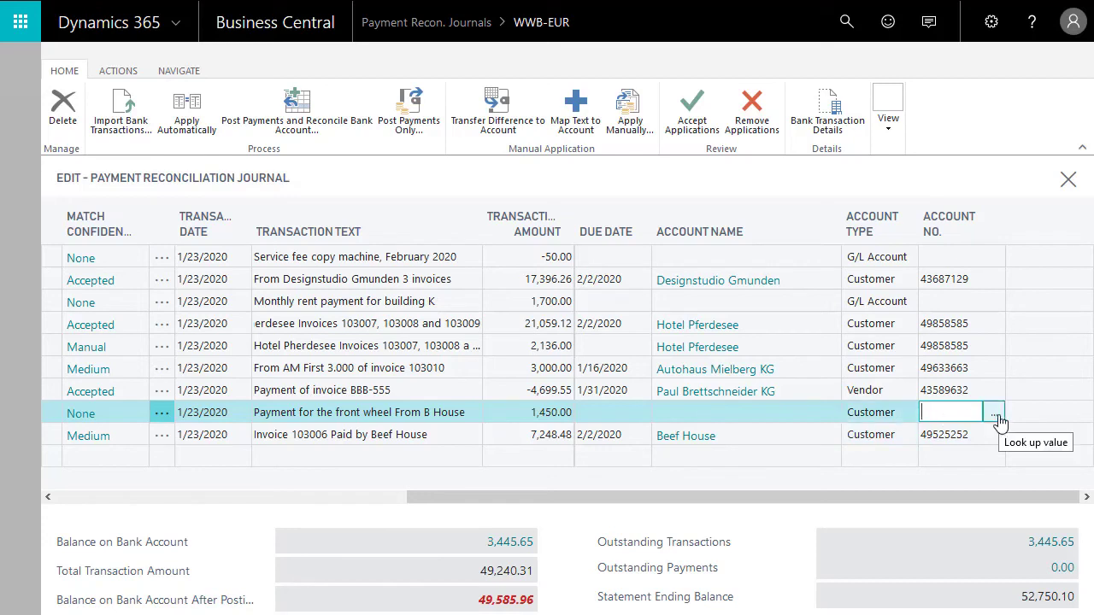
pyautogui.write('beef')
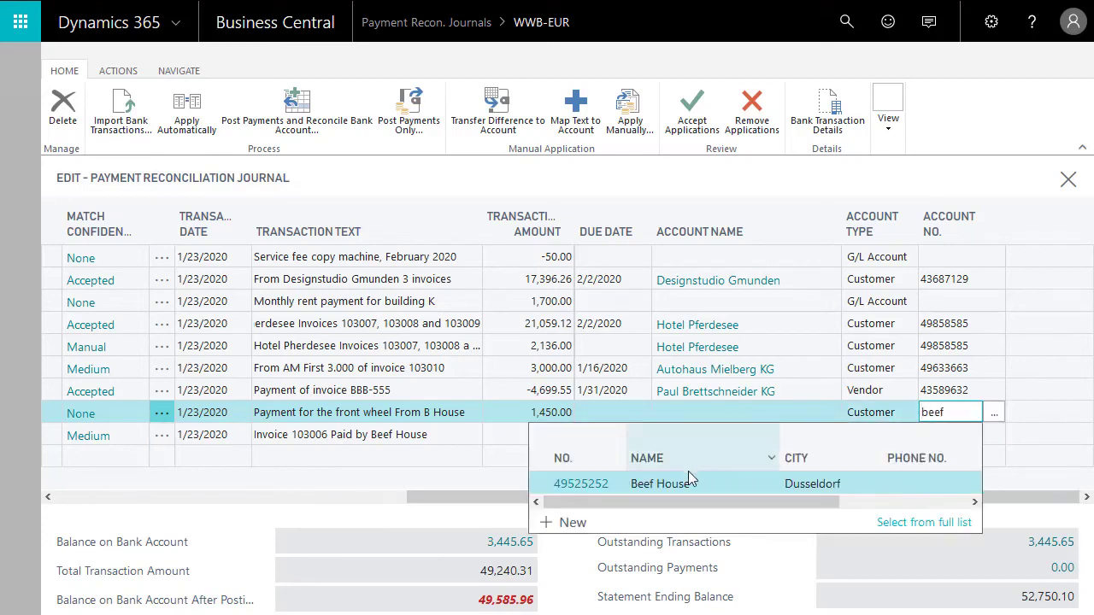
pyautogui.click(682, 482)
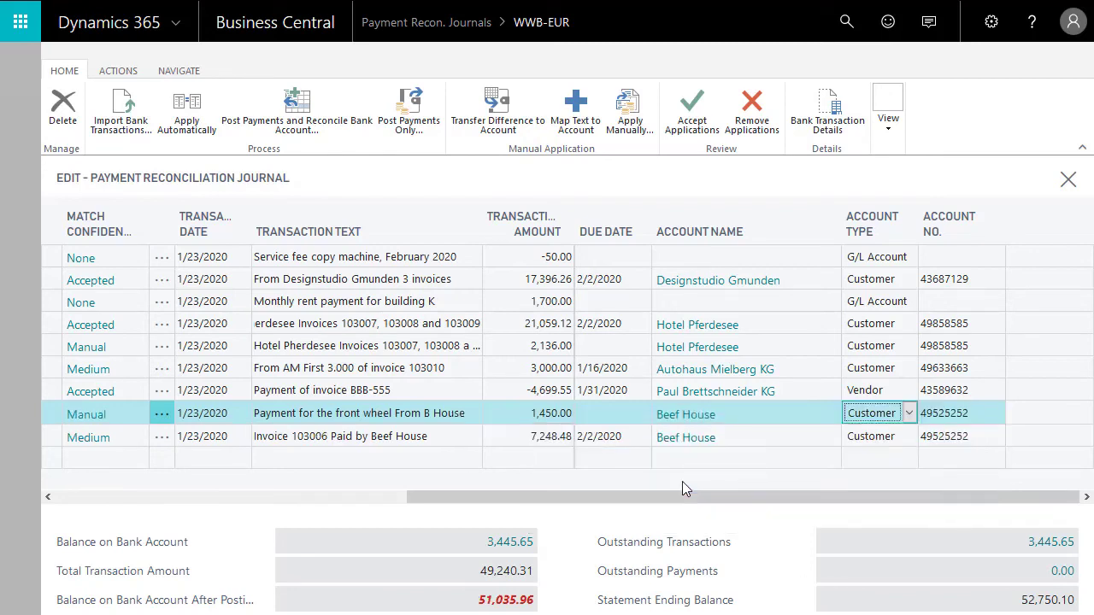
# Look through the open entries in the payment application of the "Payment of invoice BBB-555" line and close it
pyautogui.click(360, 412)
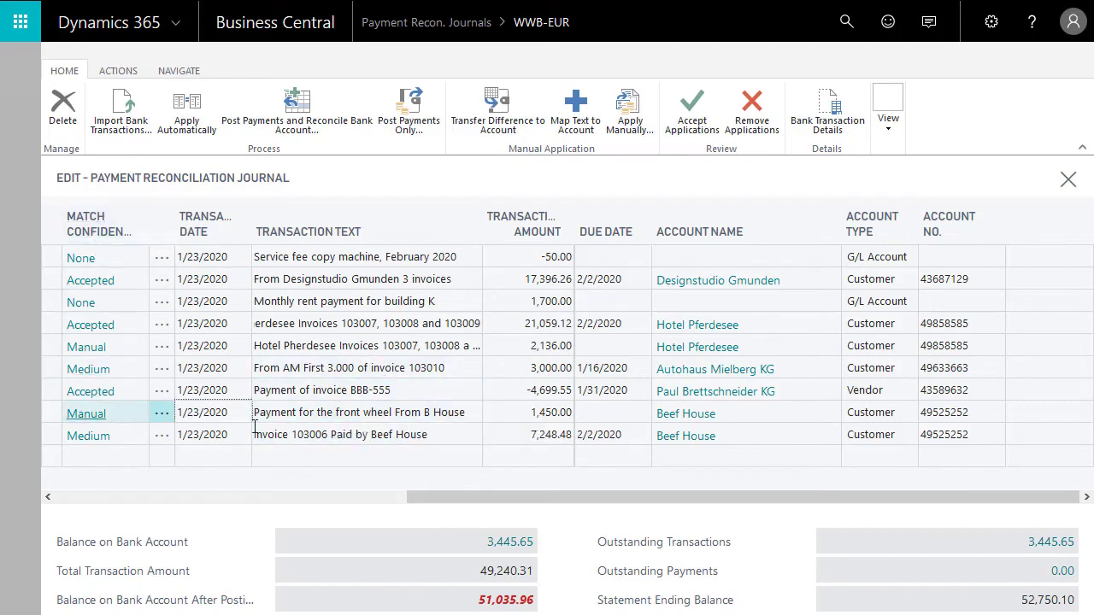
pyautogui.click(364, 411)
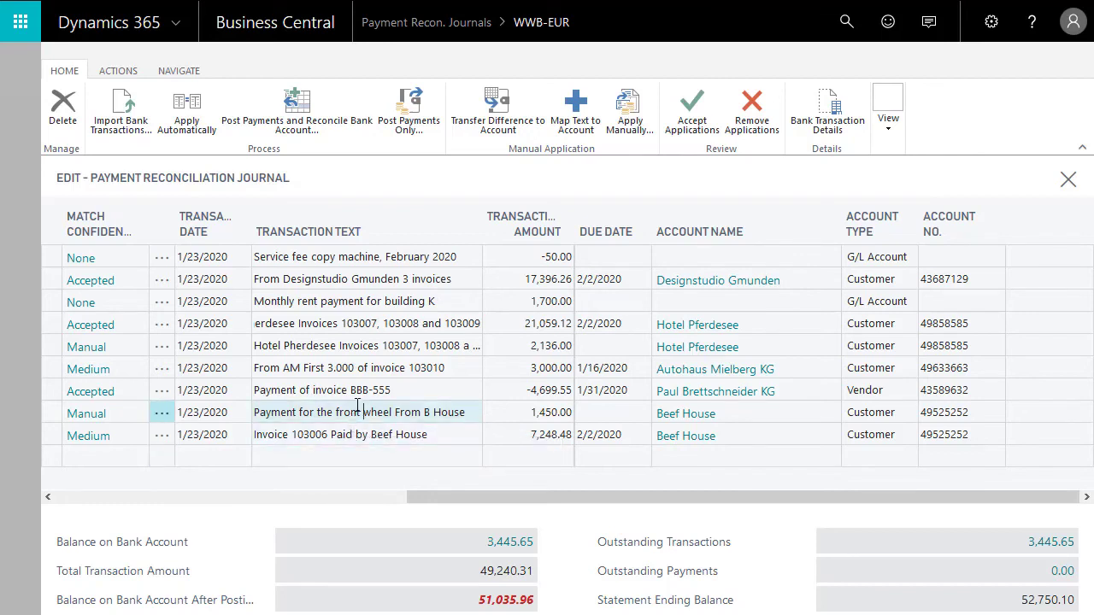
pyautogui.click(628, 130)
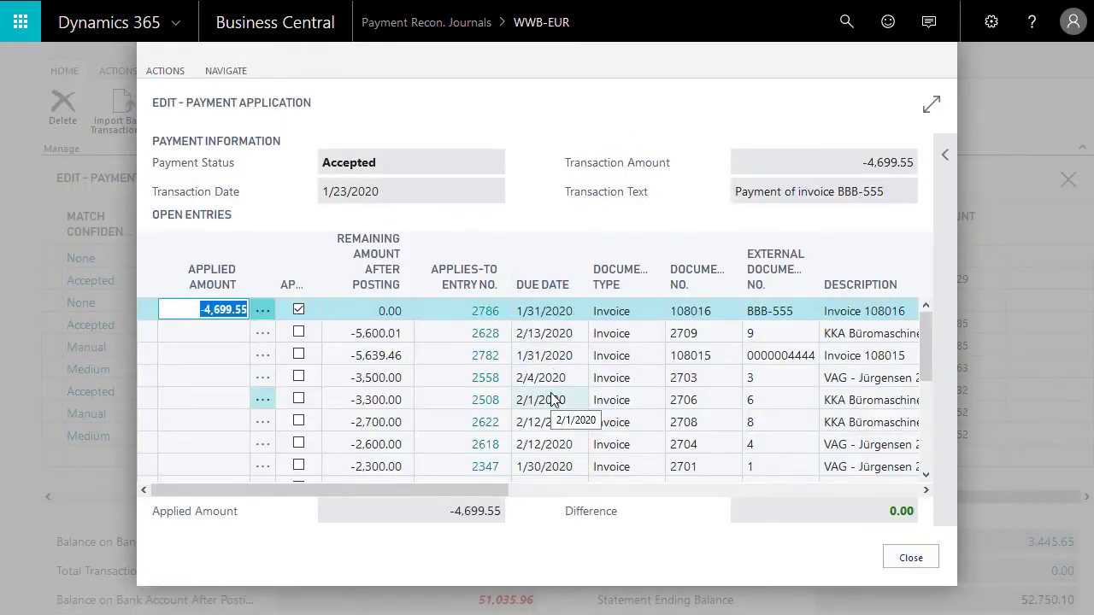
pyautogui.scroll(-2, 453, 352)
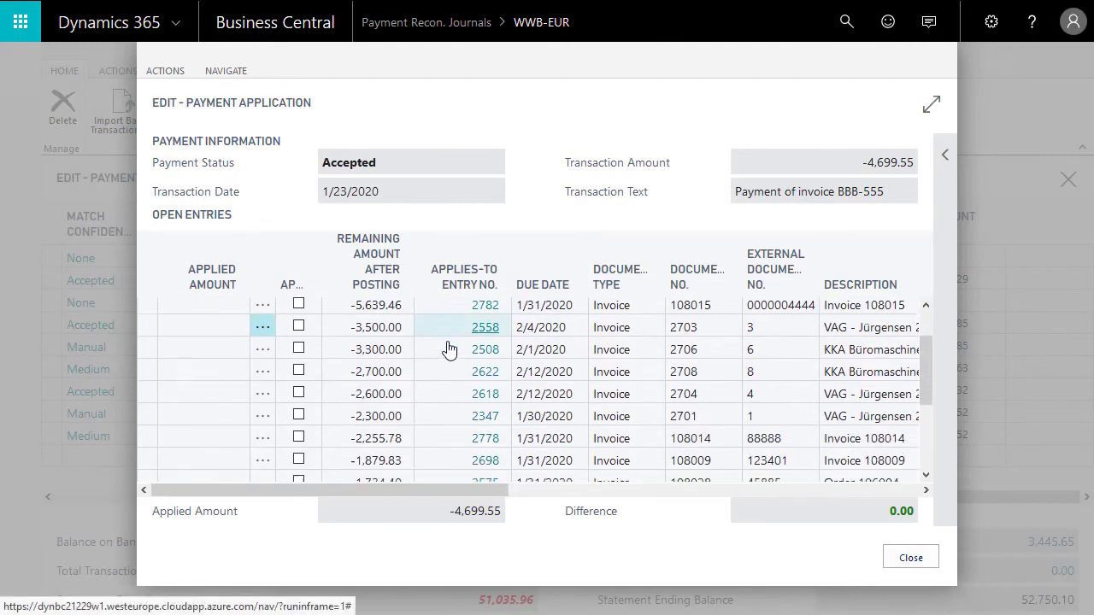
pyautogui.scroll(-1, 449, 350)
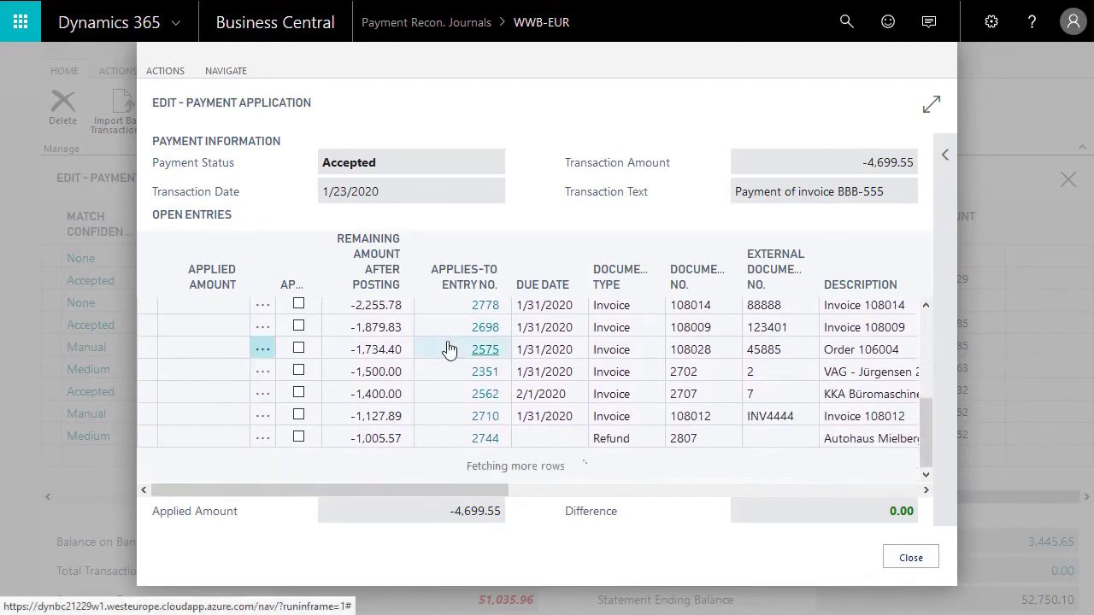
pyautogui.scroll(1, 450, 350)
pyautogui.scroll(3, 449, 350)
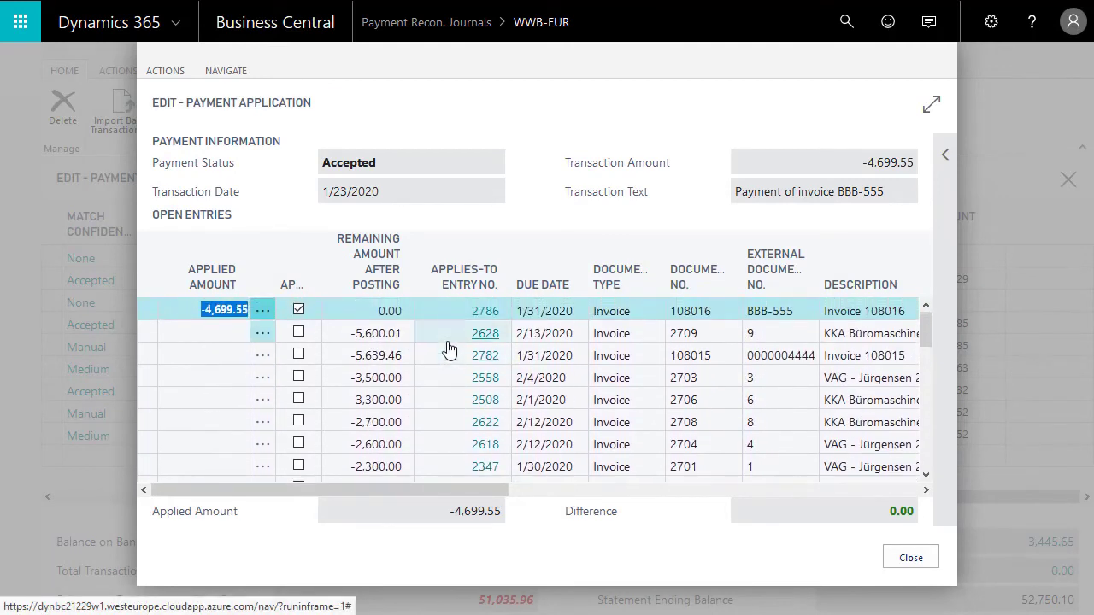
pyautogui.press('Escape')
# Review the amounts, differences and account types of the Beef House, copy machine service fee and building K rent lines
pyautogui.click(451, 414)
pyautogui.click(513, 412)
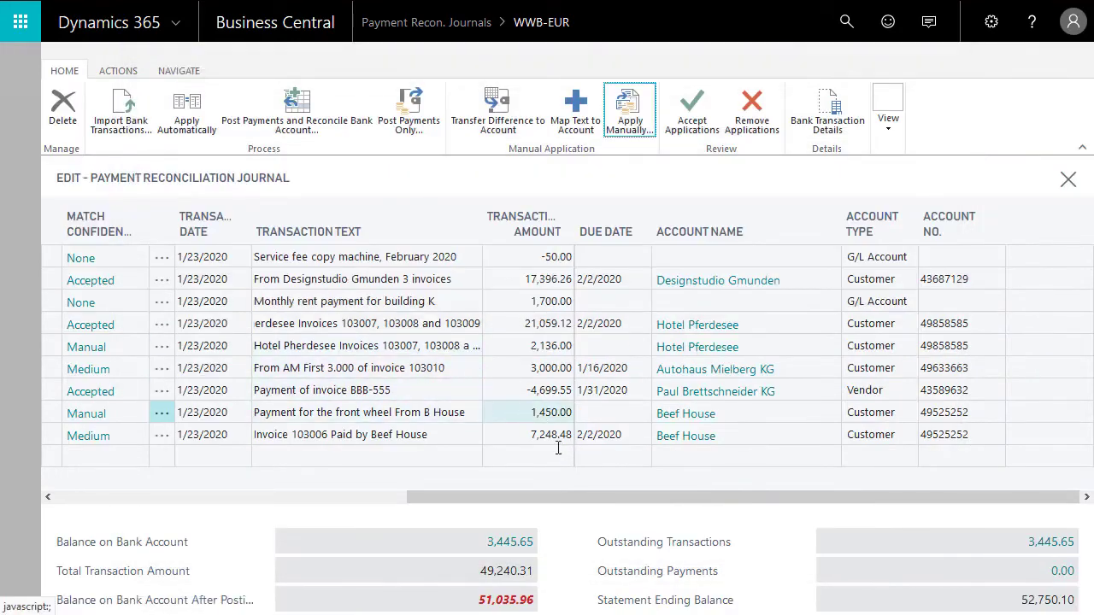
pyautogui.click(538, 436)
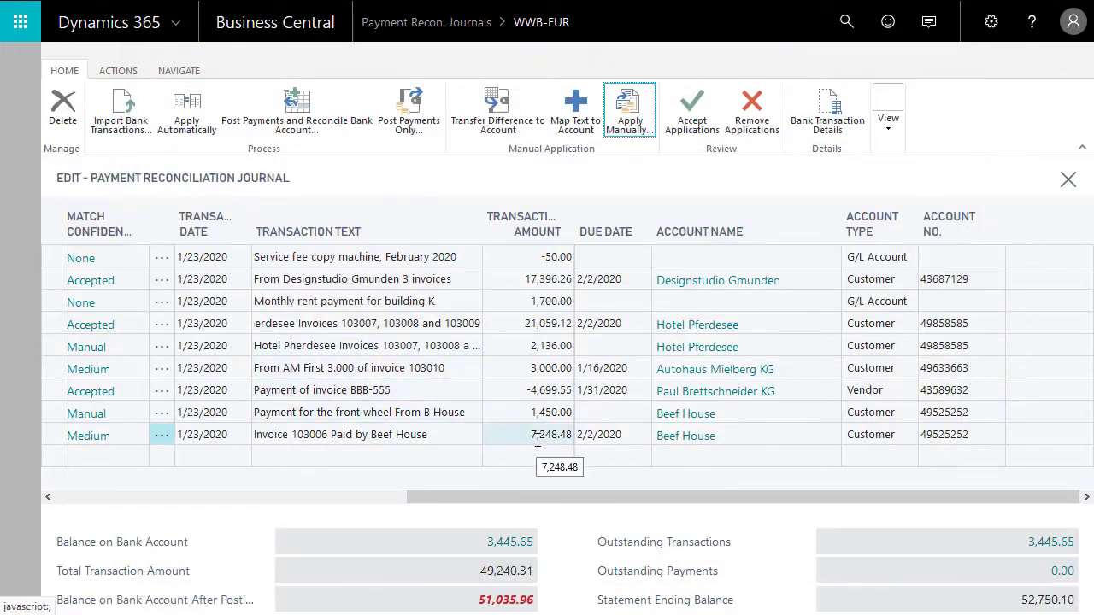
pyautogui.moveTo(537, 498); pyautogui.dragTo(181, 534)
pyautogui.click(271, 413)
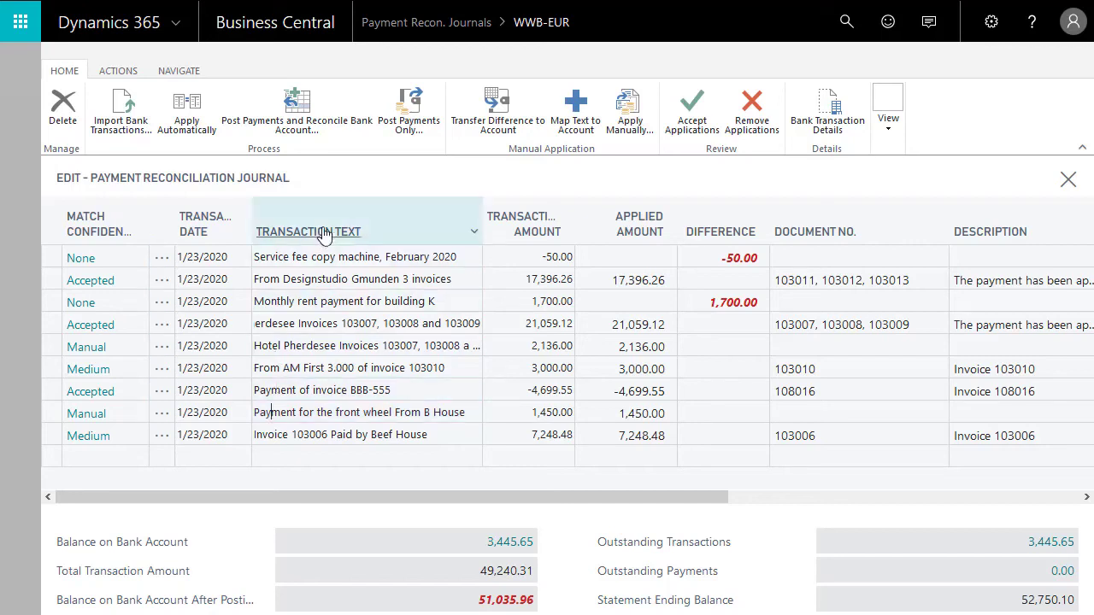
pyautogui.click(308, 256)
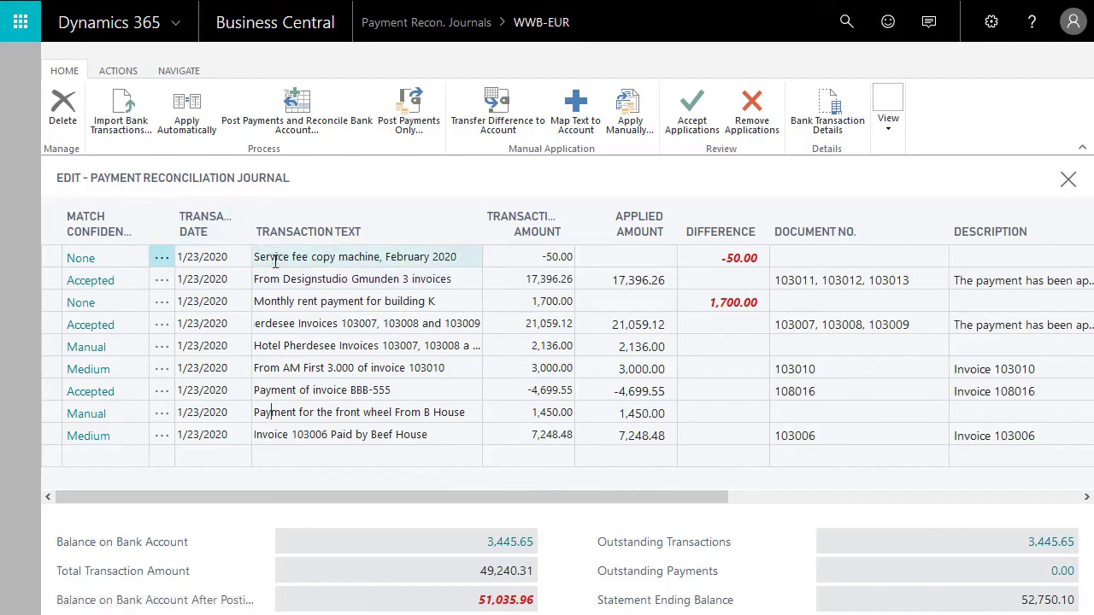
pyautogui.click(101, 303)
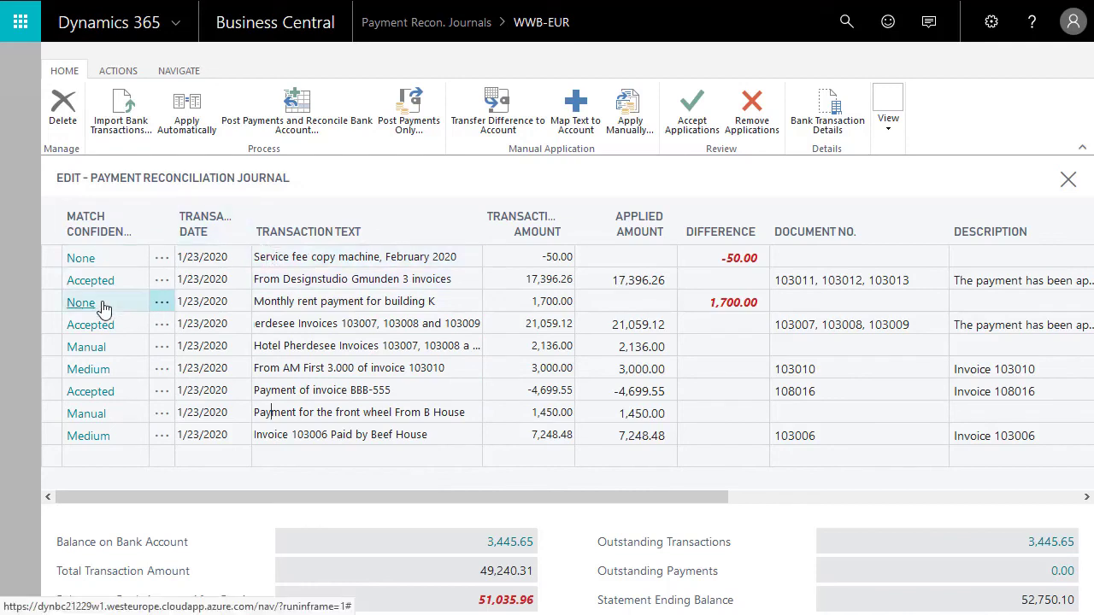
pyautogui.click(325, 276)
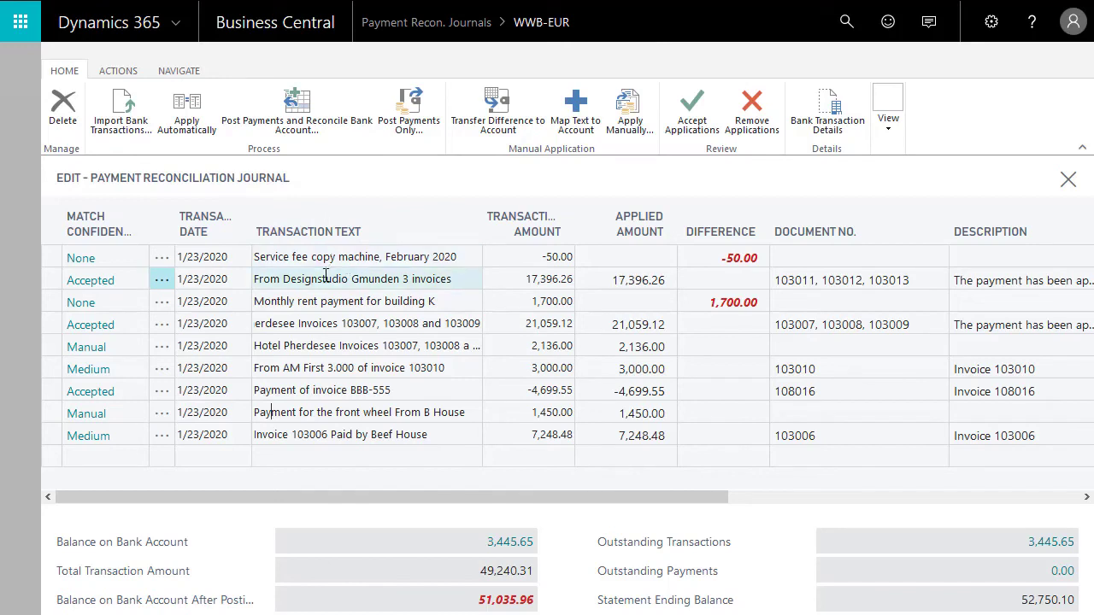
pyautogui.click(327, 257)
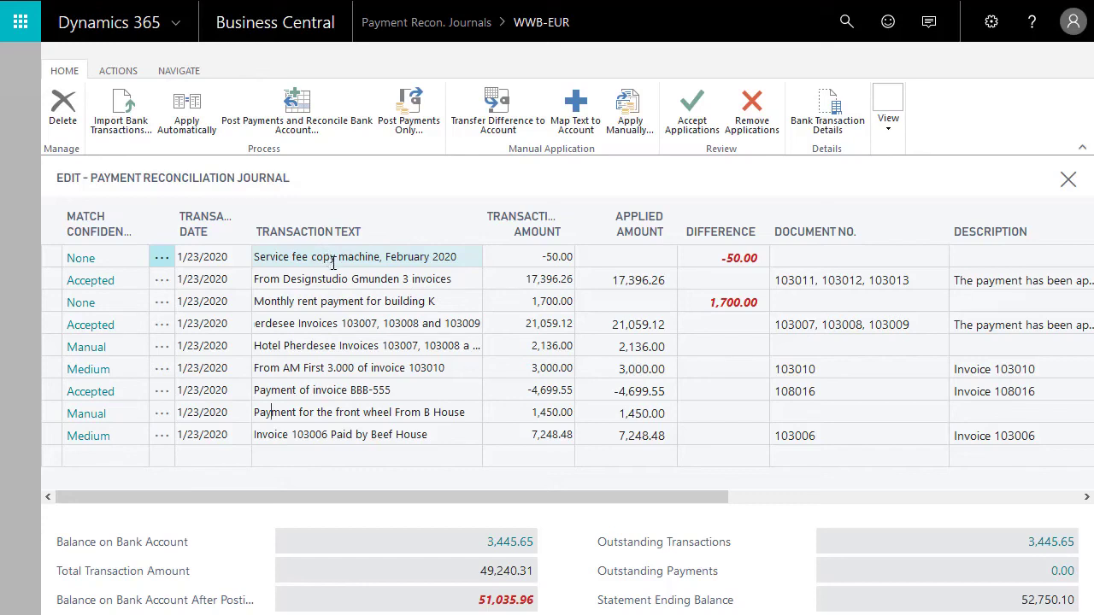
pyautogui.click(327, 270)
pyautogui.click(323, 261)
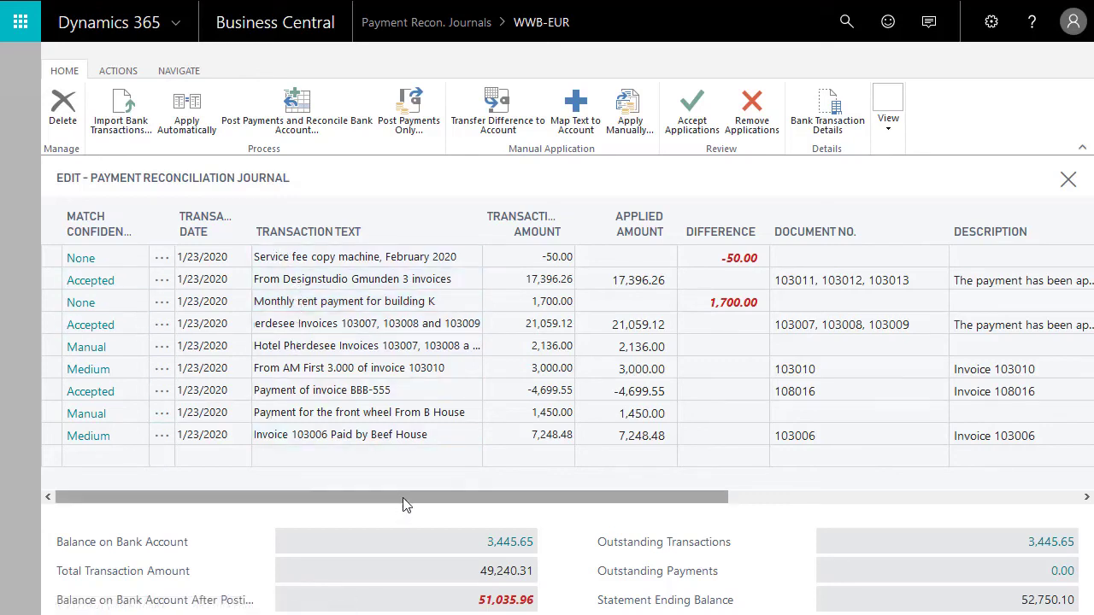
pyautogui.moveTo(402, 497); pyautogui.dragTo(725, 516)
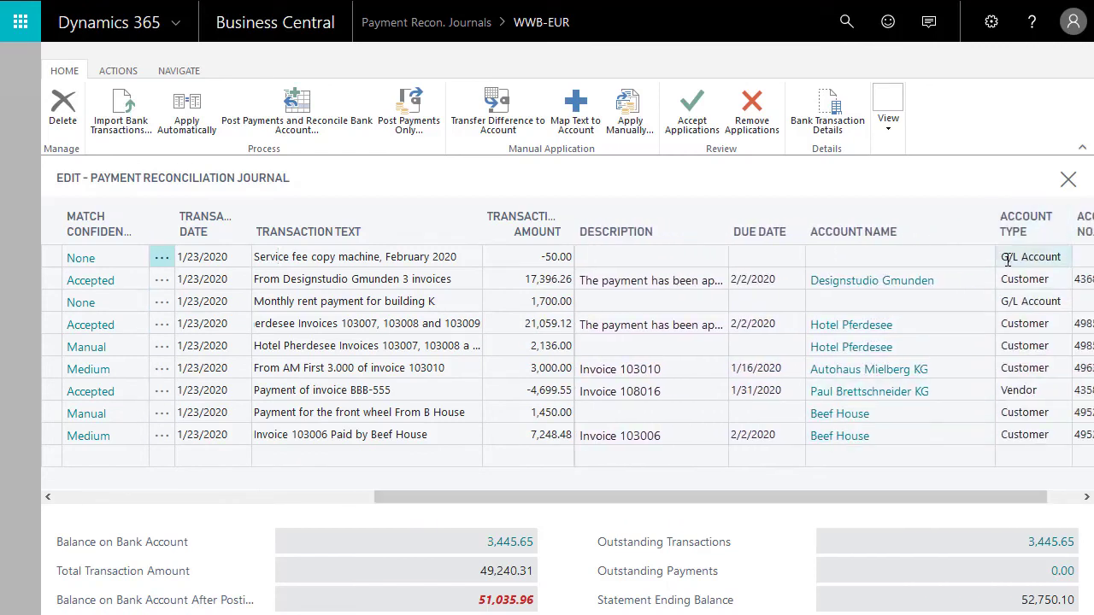
pyautogui.moveTo(948, 499); pyautogui.dragTo(479, 513)
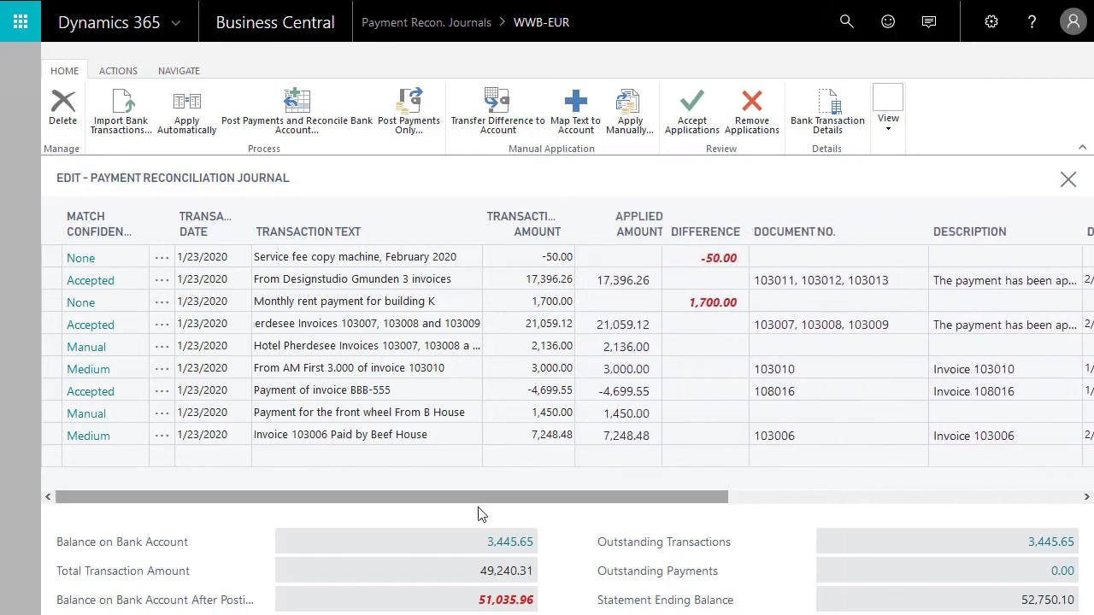
pyautogui.moveTo(442, 476); pyautogui.dragTo(443, 478)
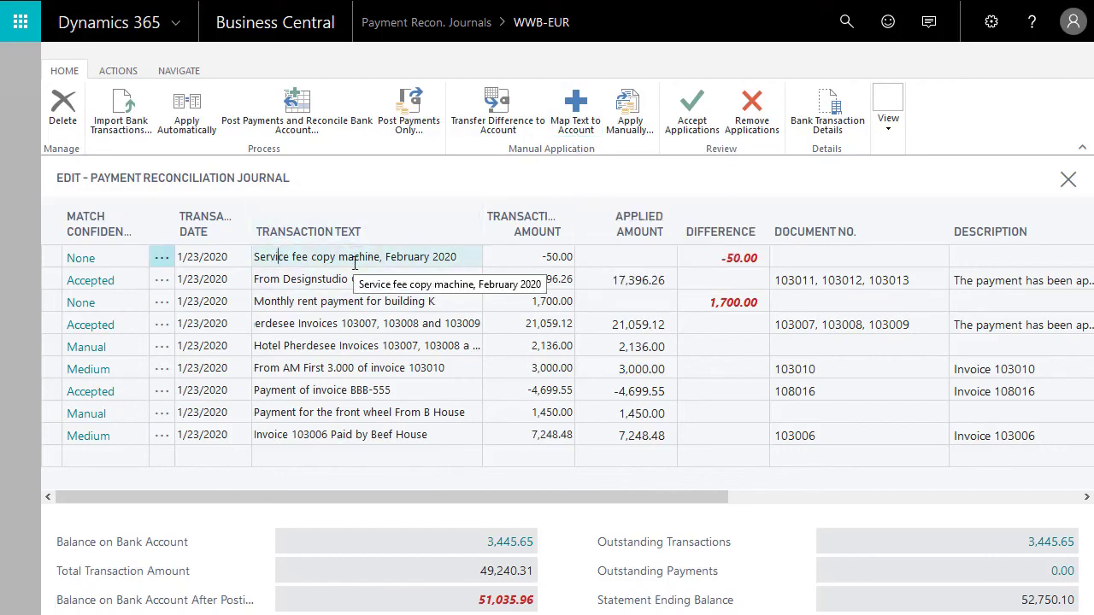
pyautogui.click(572, 117)
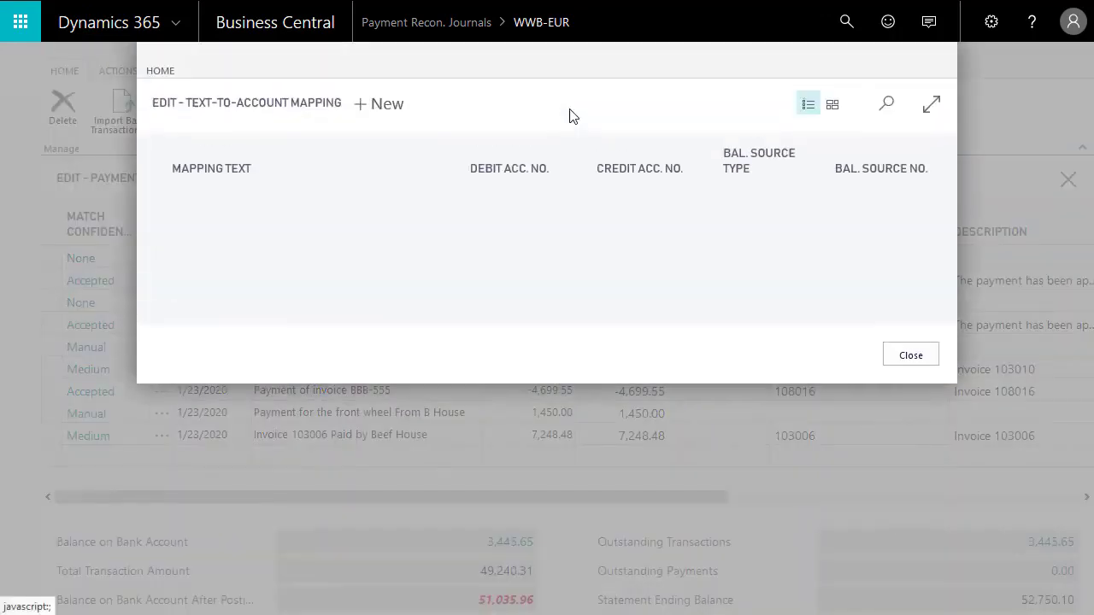
pyautogui.tripleClick(479, 124)
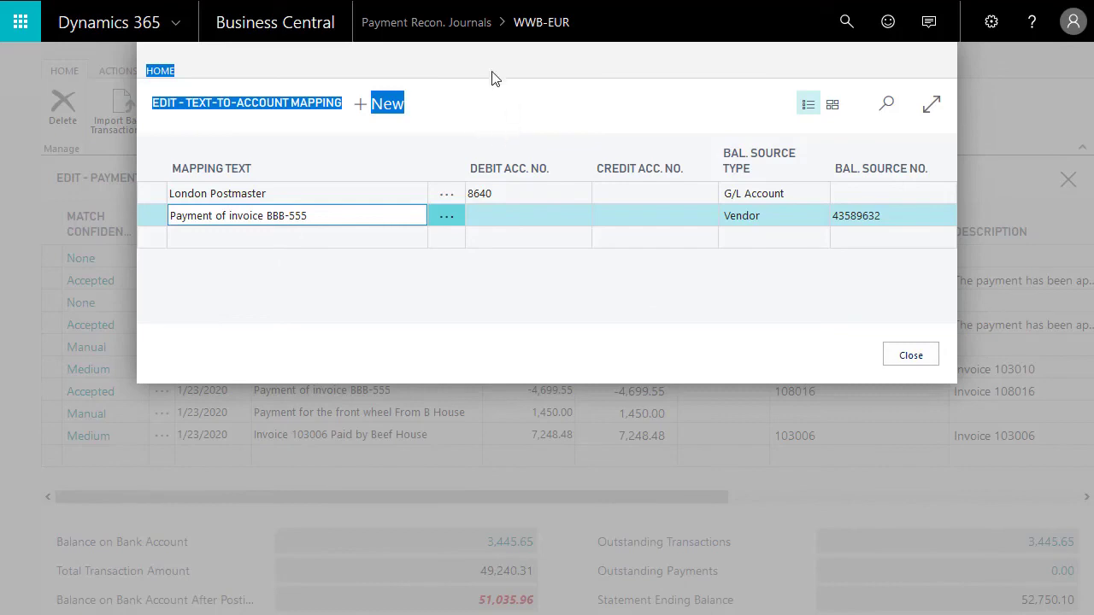
pyautogui.press('Escape')
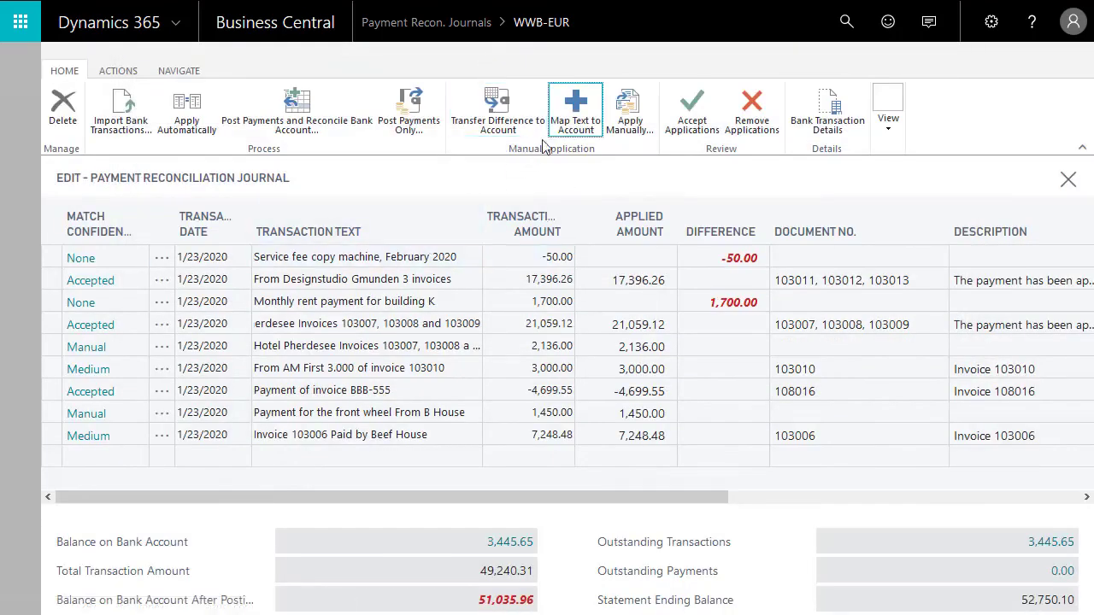
# Add a text-to-account mapping for "Service fee copy machine" with debit account 8210 Office Supplies
pyautogui.click(570, 126)
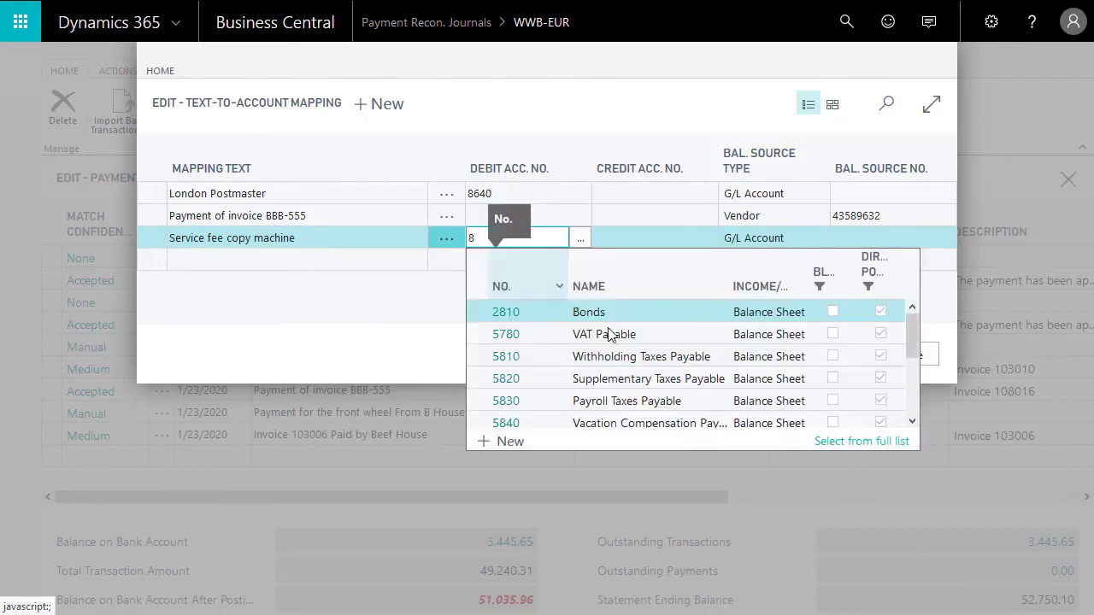
pyautogui.scroll(-2, 610, 337)
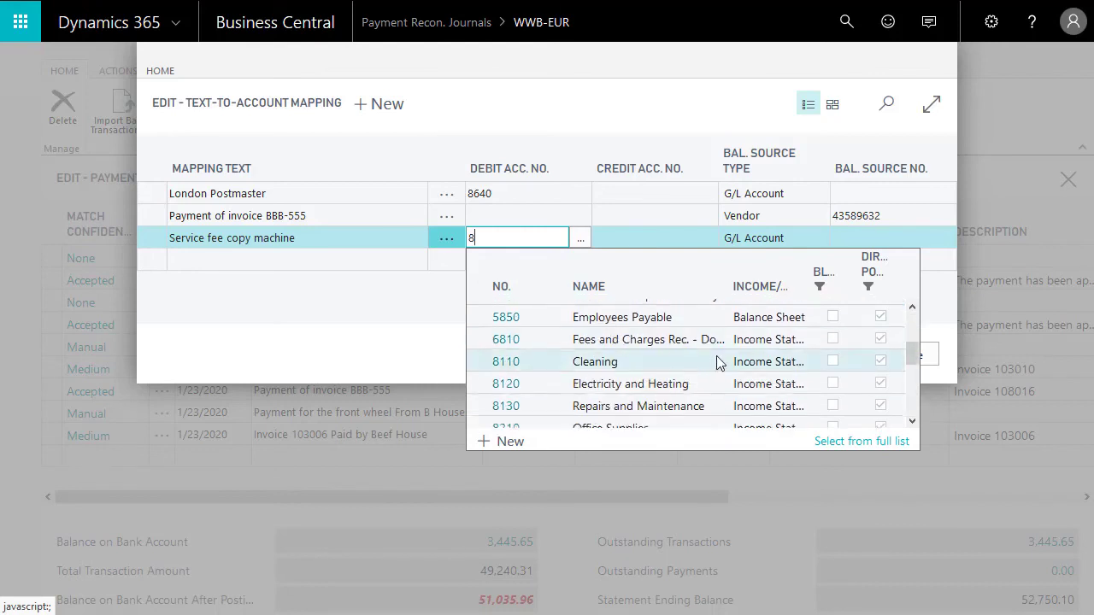
pyautogui.scroll(-1, 718, 362)
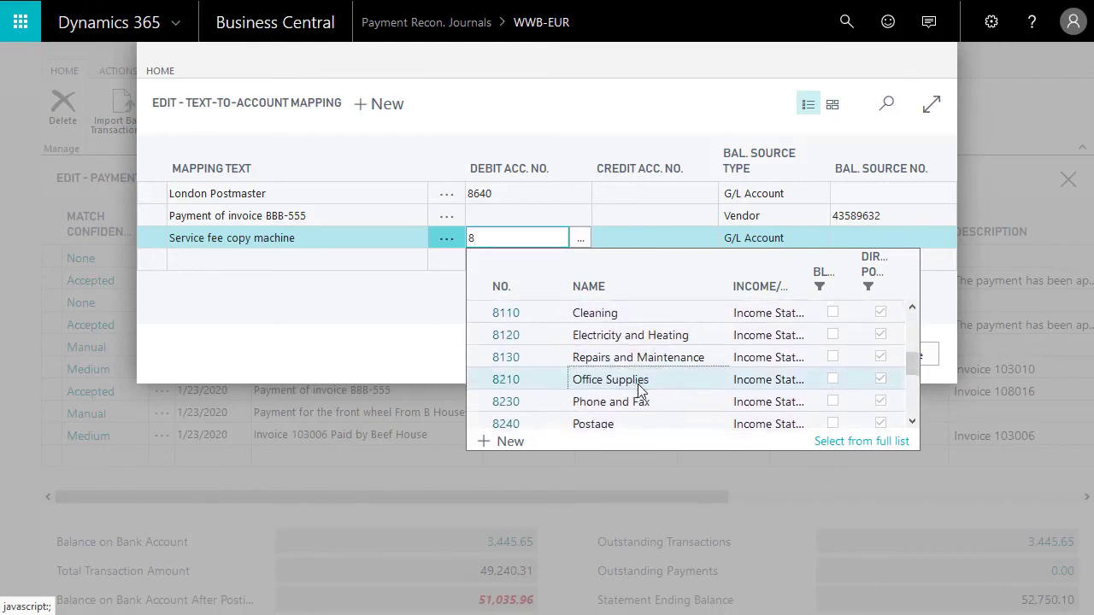
pyautogui.click(637, 384)
pyautogui.press('Tab')
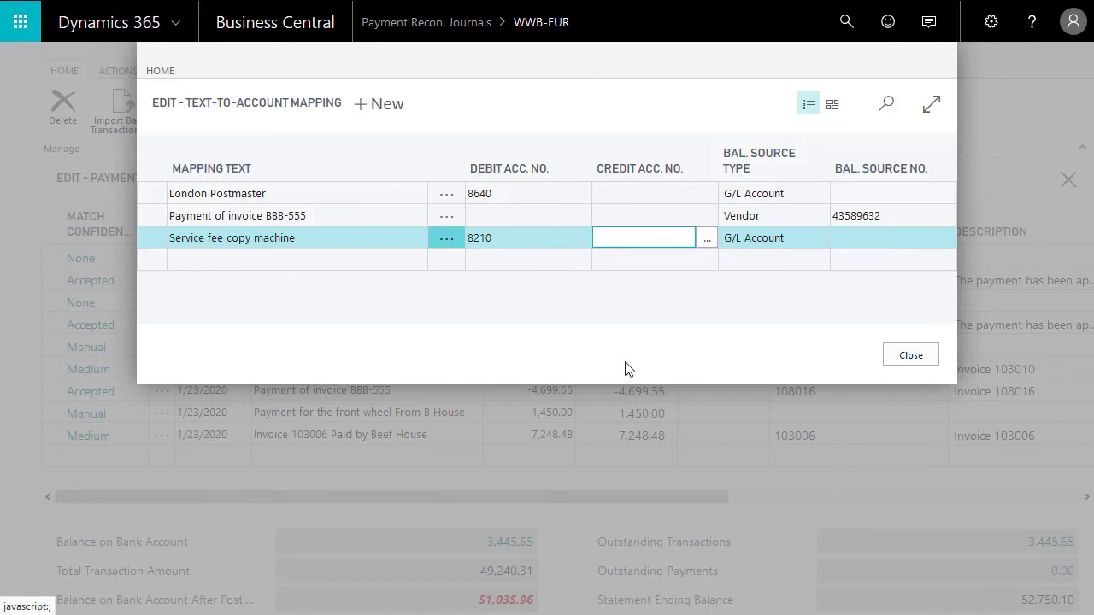
# Set the credit account of the "Service fee copy machine" mapping to 8210 and close the text-to-account mapping
pyautogui.write('8210')
pyautogui.hotkey('shift', 'Tab')
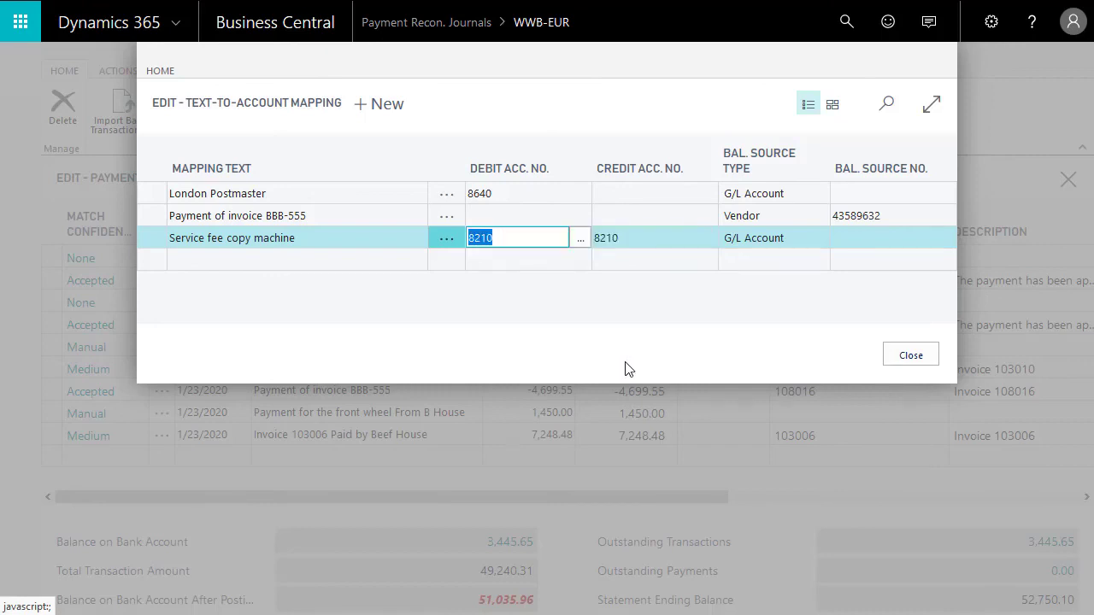
pyautogui.press('Down')
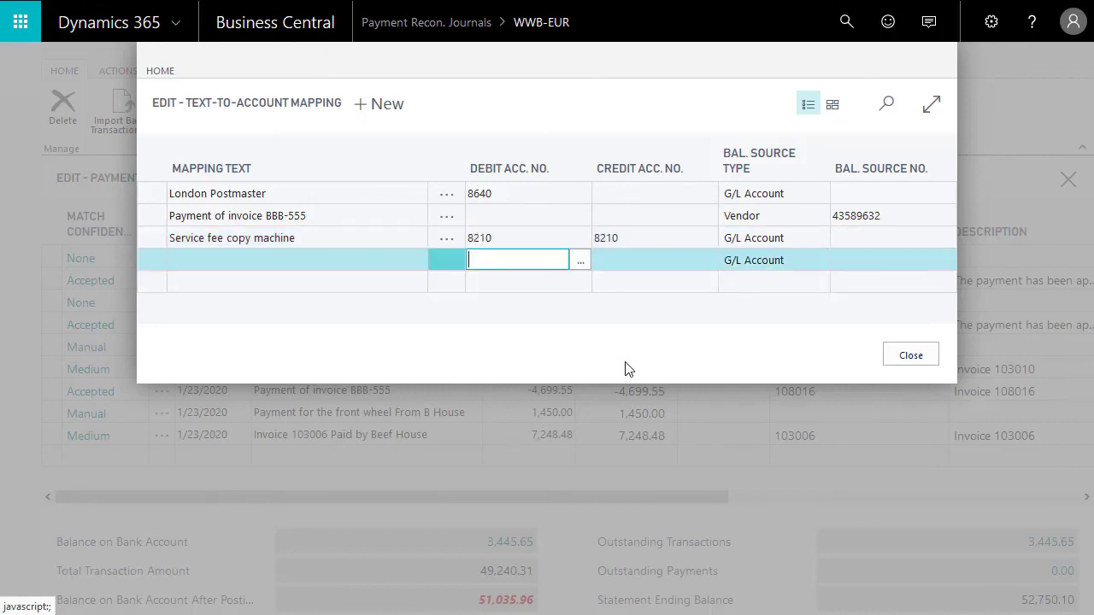
pyautogui.click(366, 244)
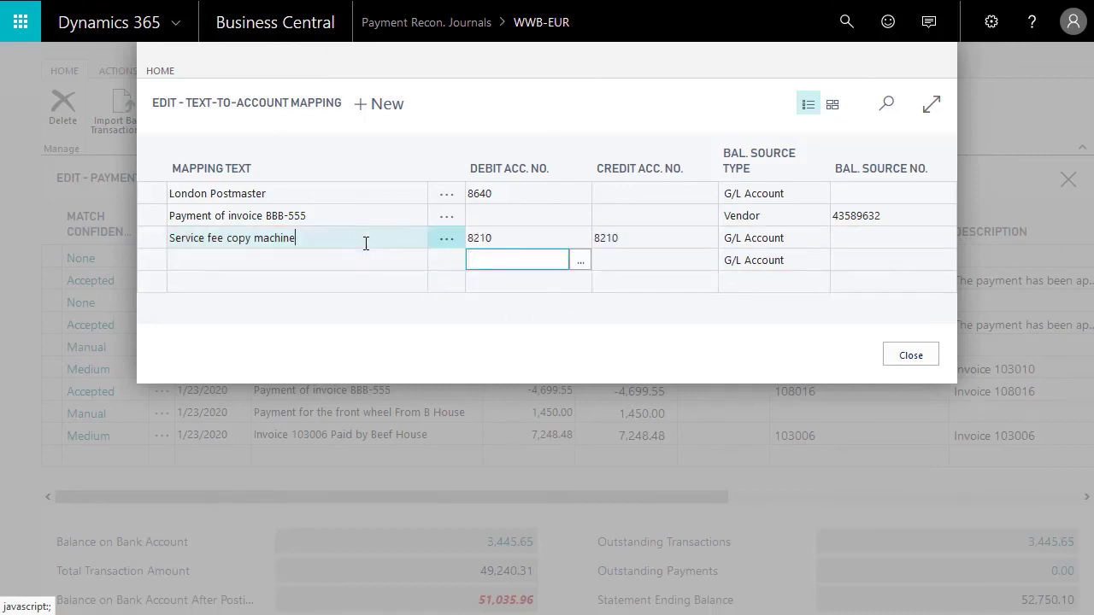
pyautogui.click(911, 355)
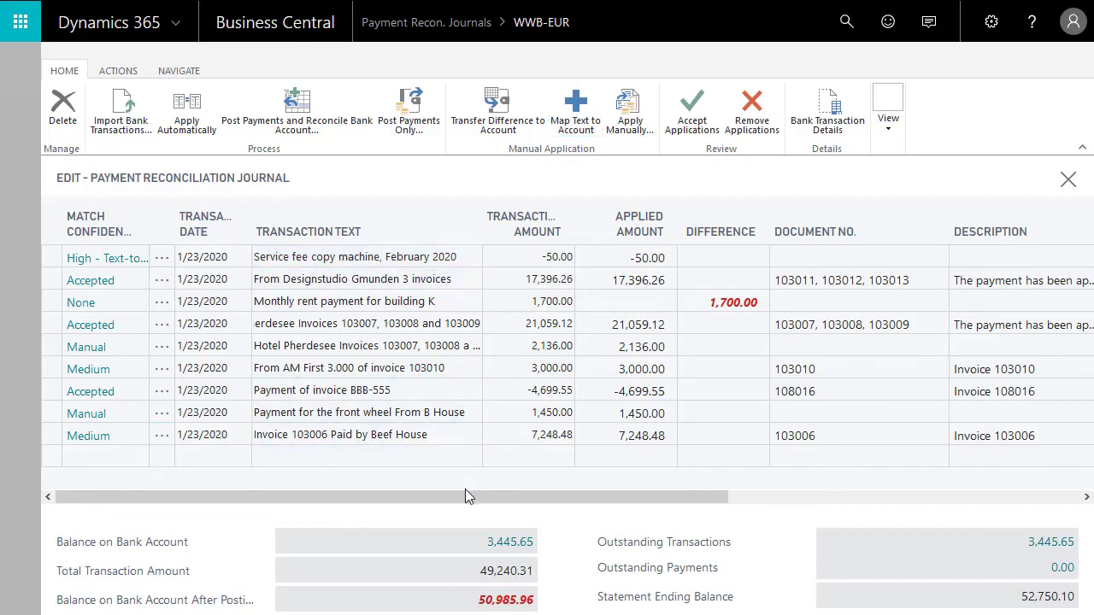
# Post the payments in the WWB-EUR payment reconciliation journal and reconcile the bank account, confirming the posting
pyautogui.moveTo(465, 496); pyautogui.dragTo(824, 497)
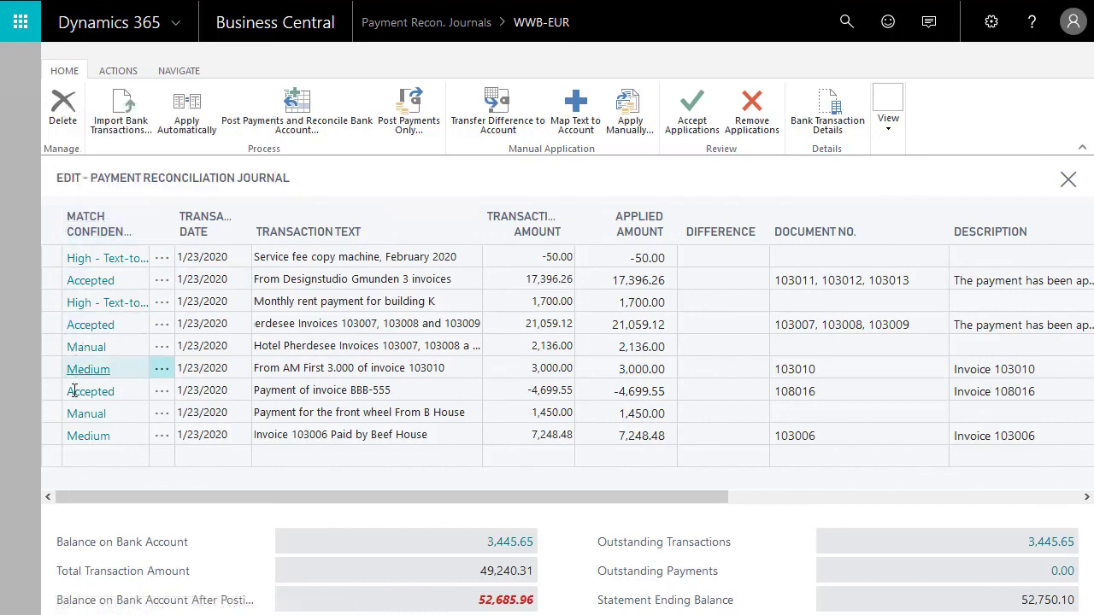
pyautogui.click(295, 435)
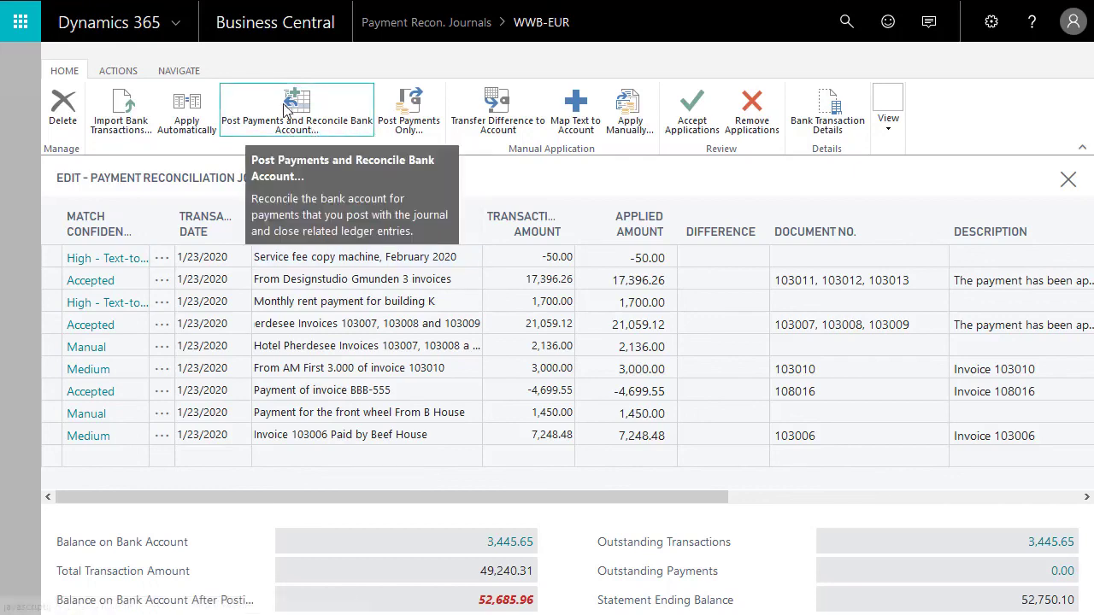
pyautogui.click(291, 114)
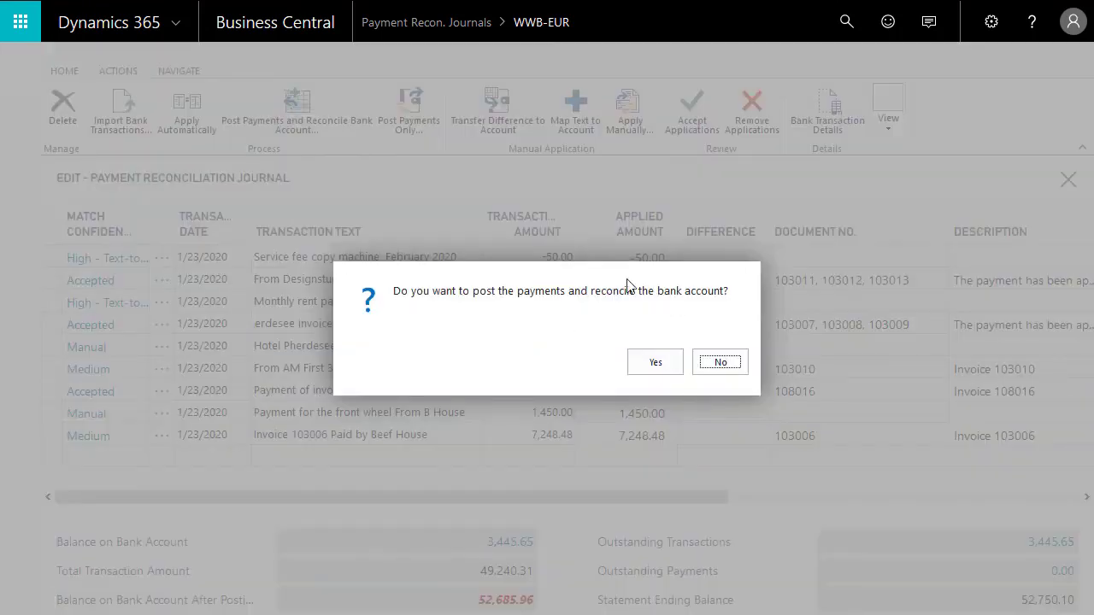
pyautogui.click(653, 368)
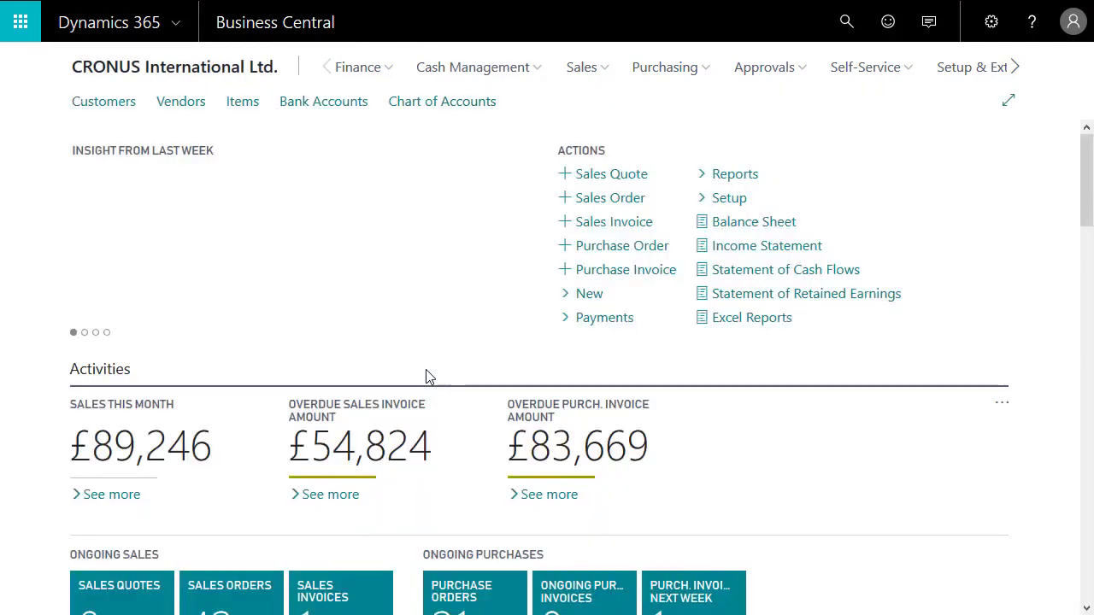
# Open the WWB-EUR World Wide Bank account card and display its bank account ledger entries
pyautogui.click(315, 111)
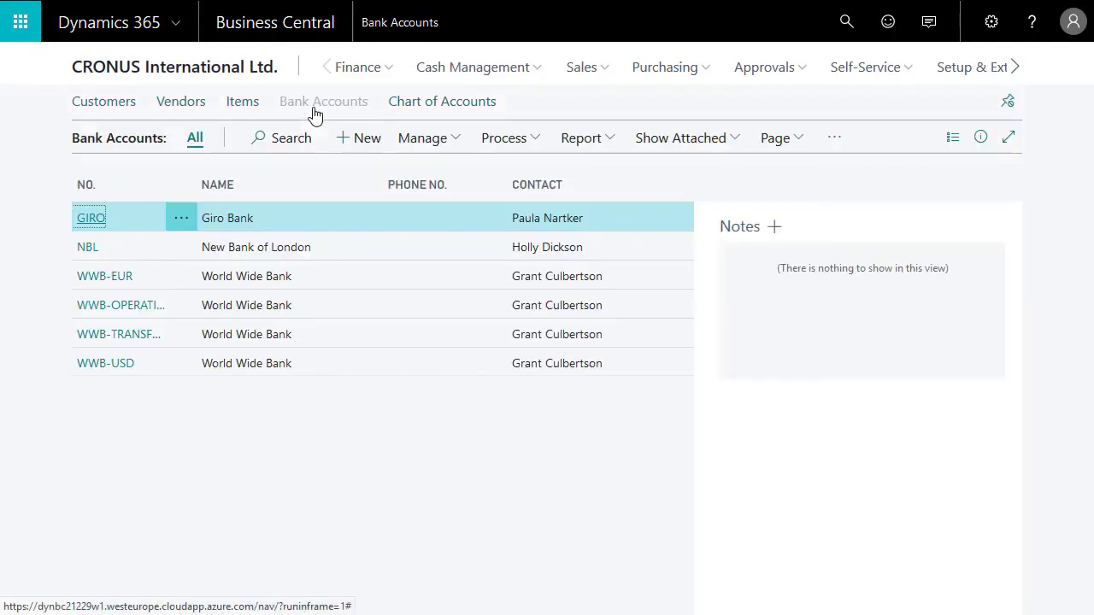
pyautogui.click(122, 277)
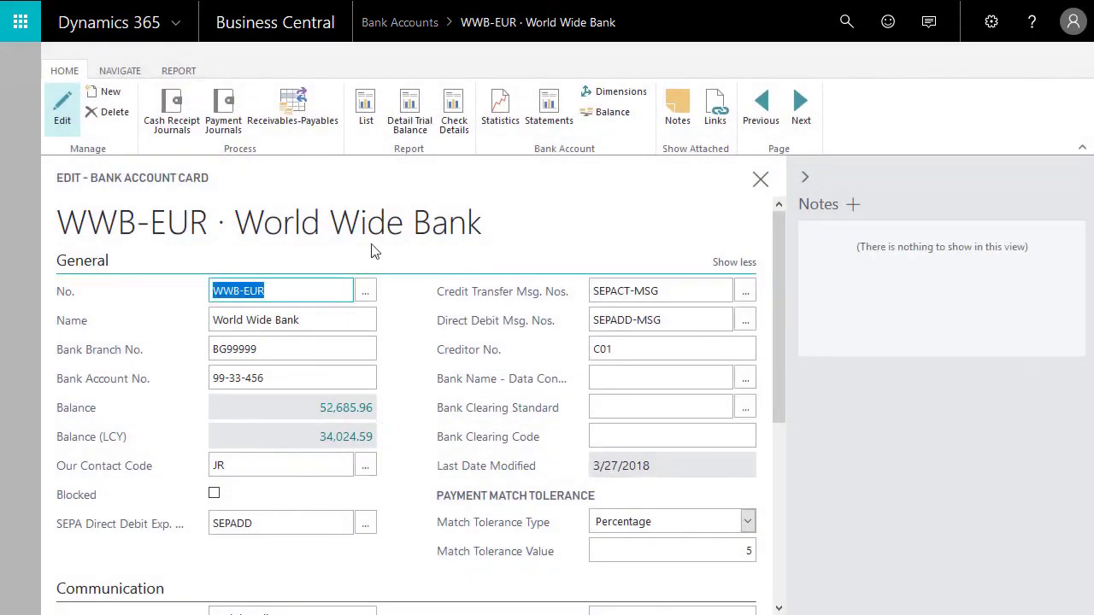
pyautogui.click(120, 71)
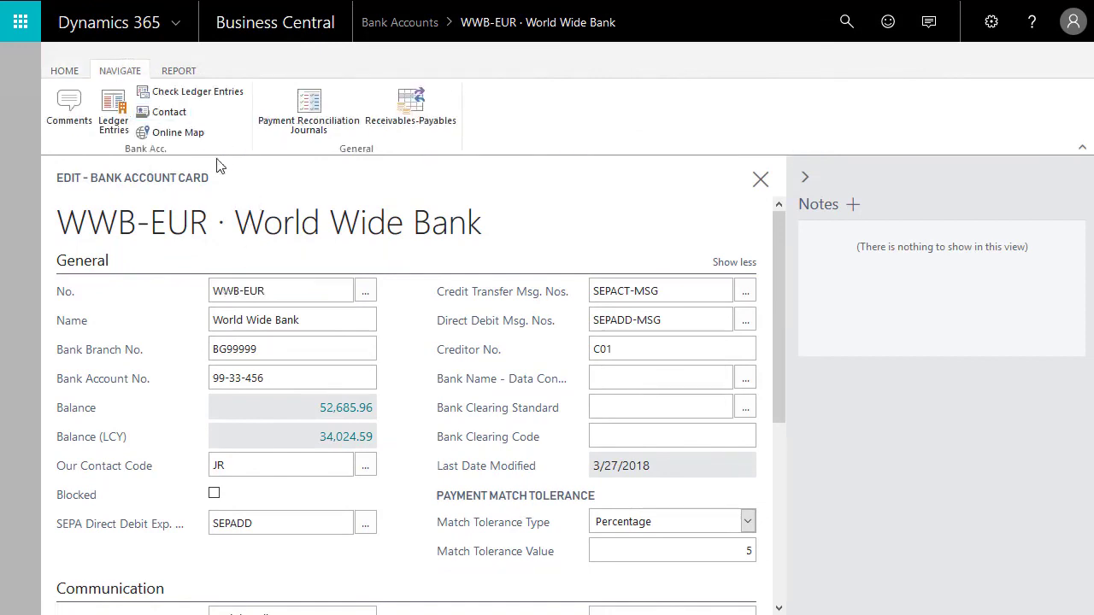
pyautogui.click(102, 122)
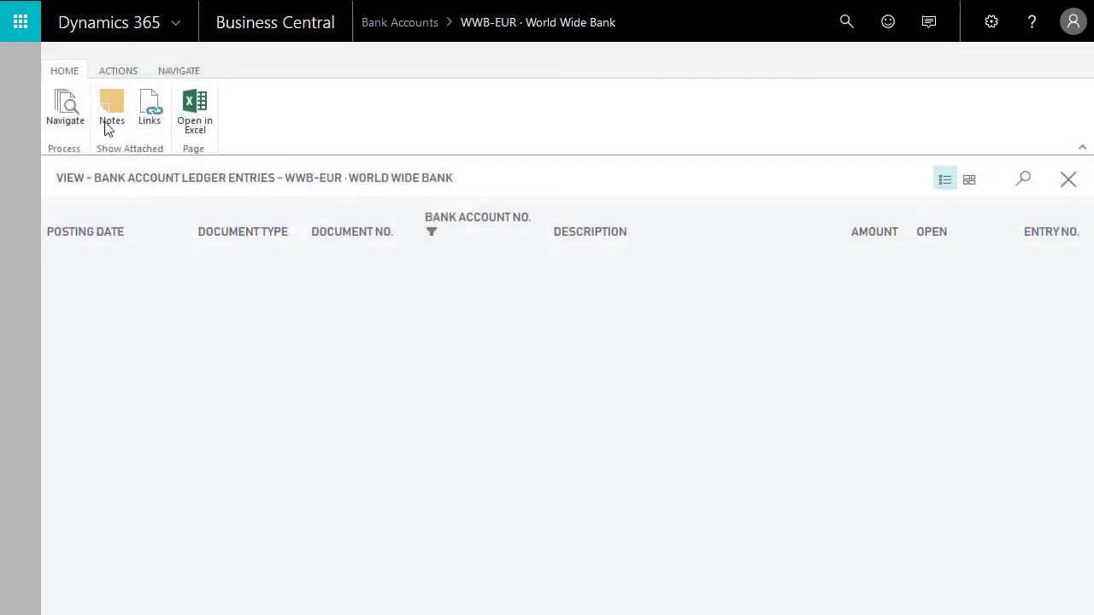